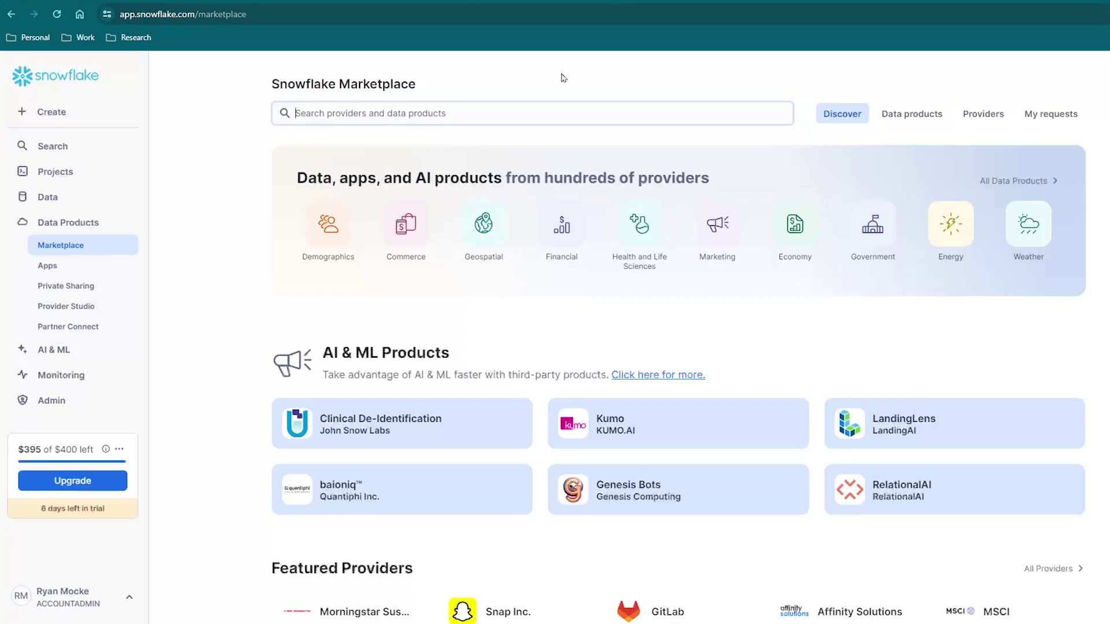
Search the Snowflake Marketplace for 'global weather data' and open the Global Weather & Climate Data for BI listing
{"action": "type", "text": "global weather"}
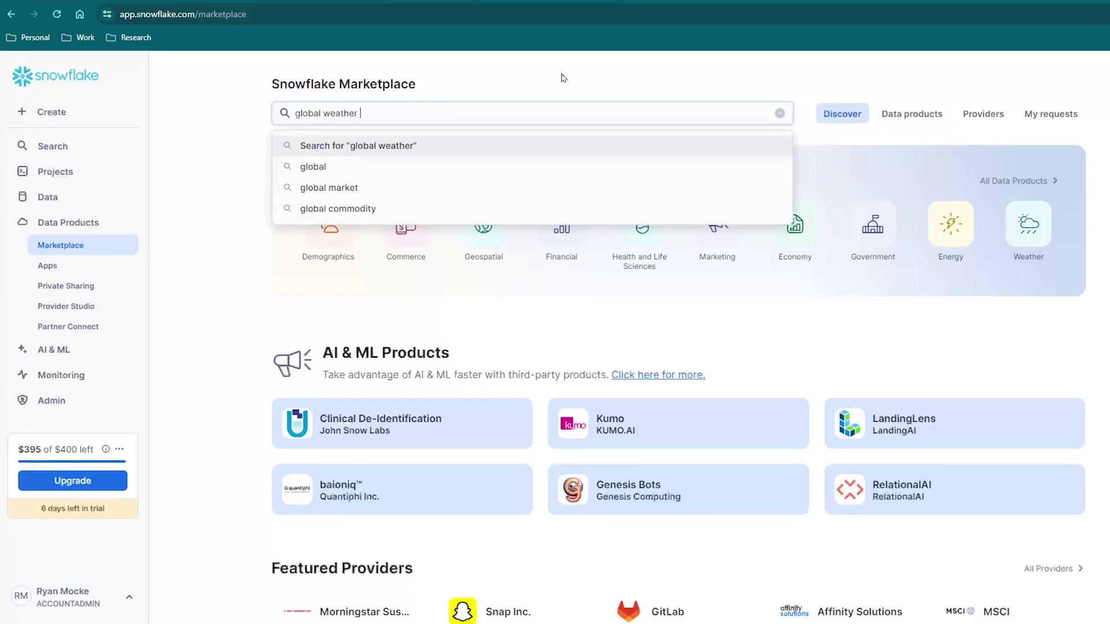
{"action": "type", "text": " &da"}
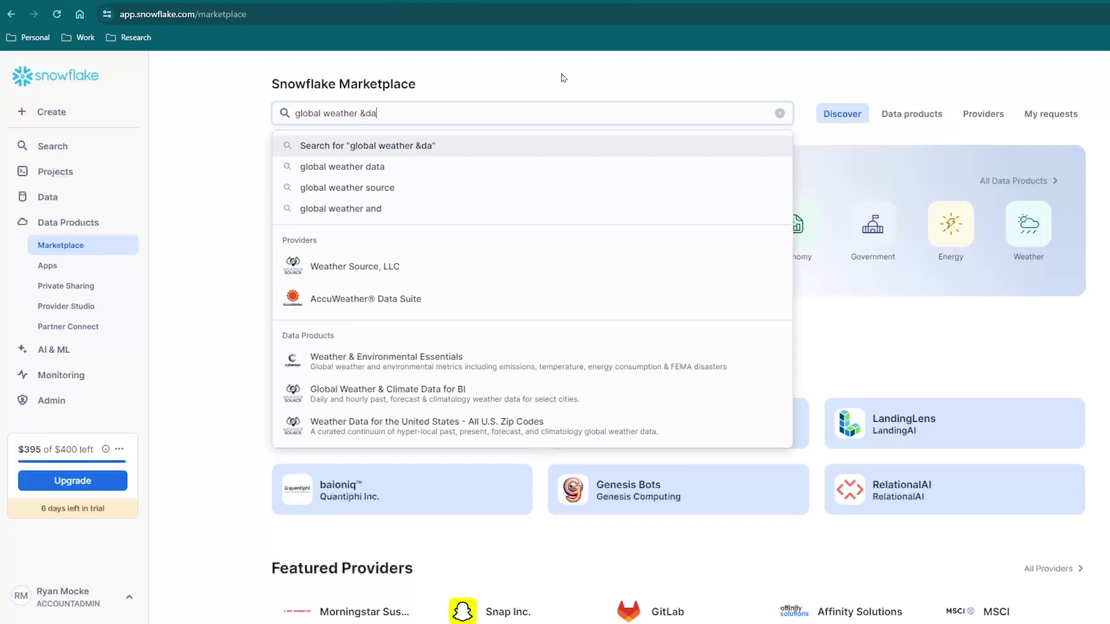
{"action": "left_click", "coordinate": [376, 326]}
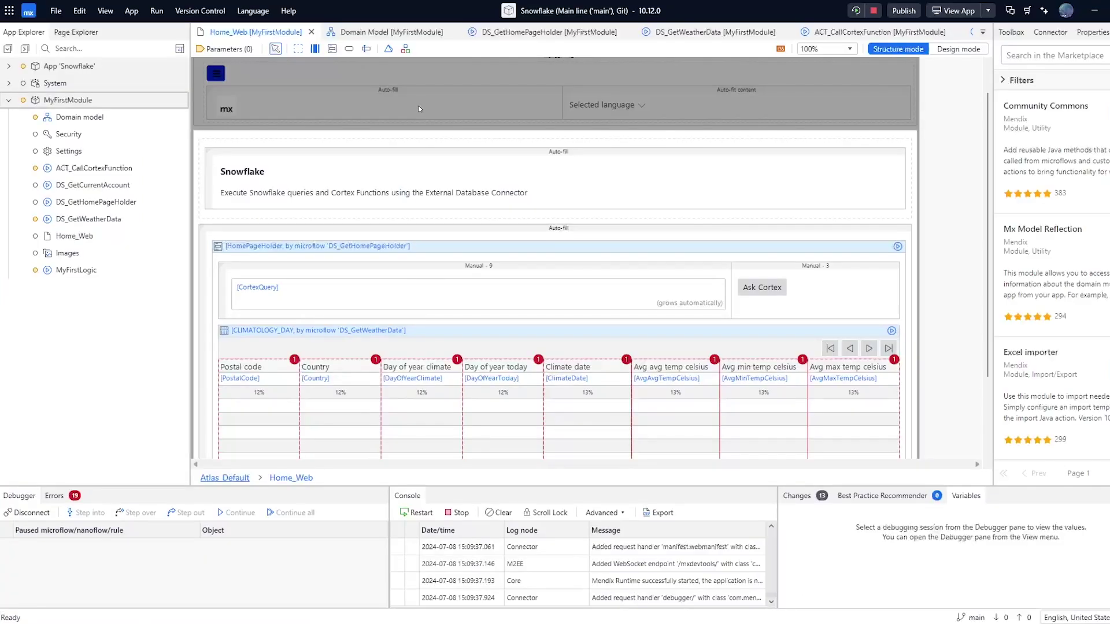
Add a Snowflake external database connection named SnowflakeClimateData to MyFirstModule
{"action": "right_click", "coordinate": [118, 103]}
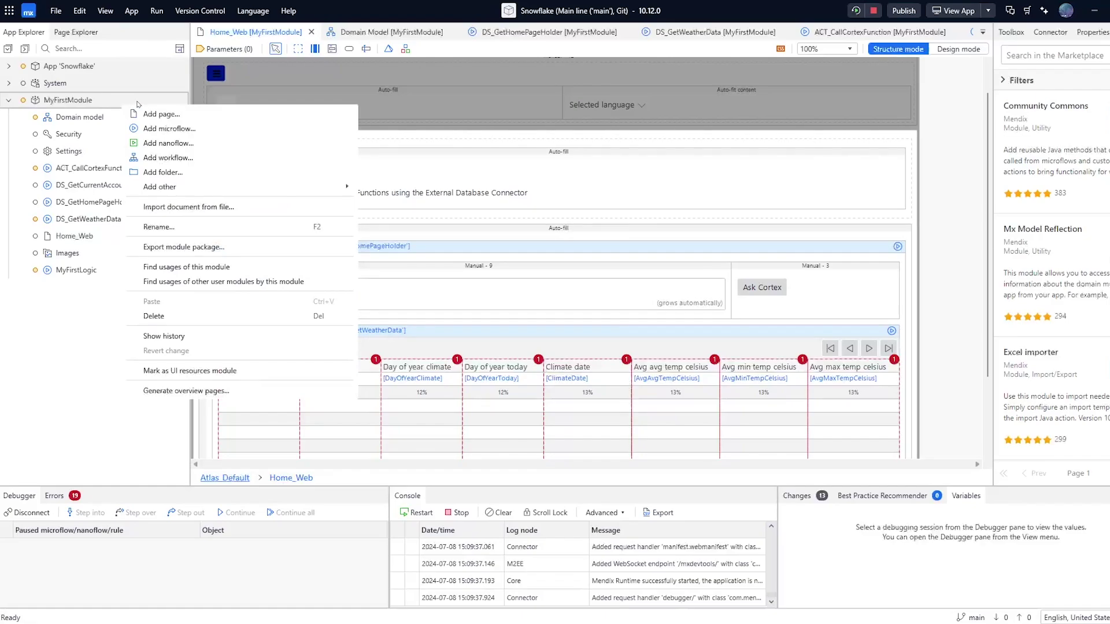
{"action": "mouse_move", "coordinate": [222, 191]}
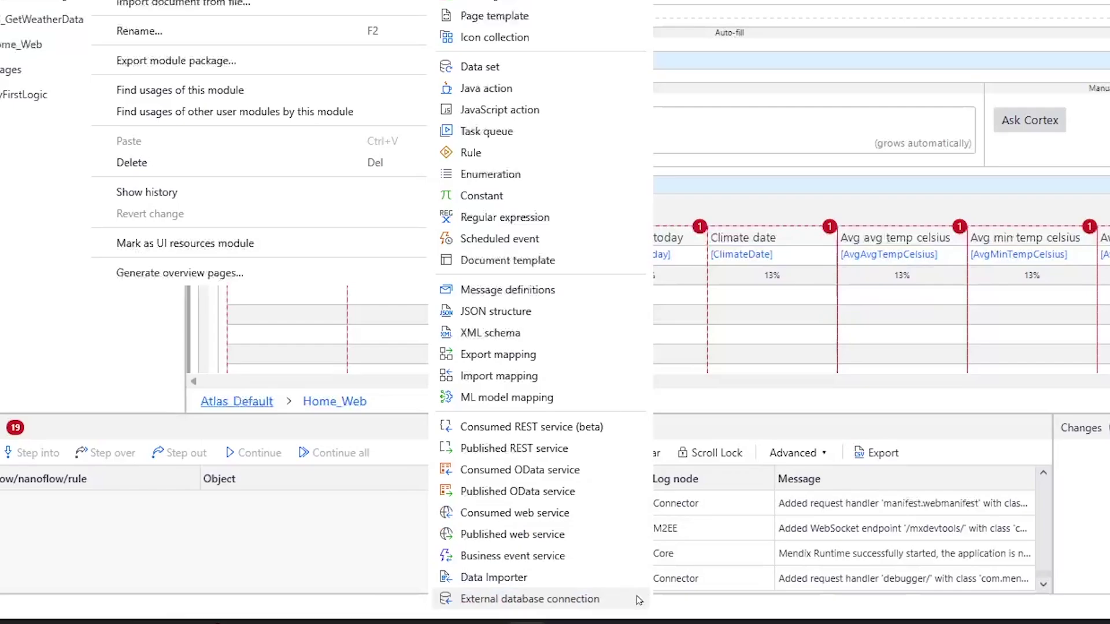
{"action": "left_click", "coordinate": [579, 599]}
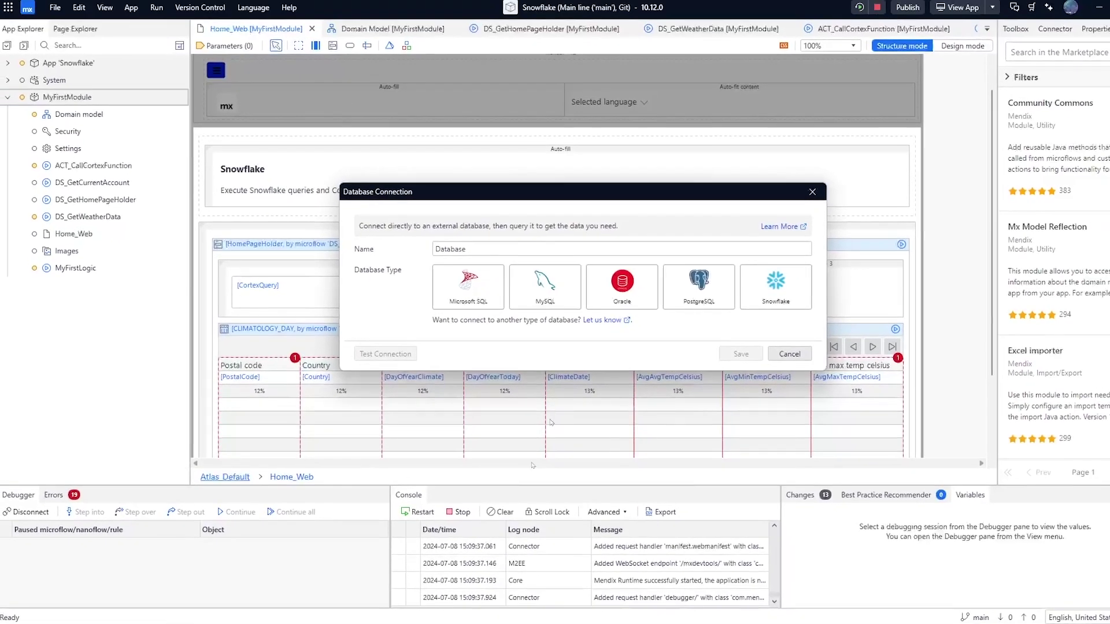
{"action": "double_click", "coordinate": [437, 252]}
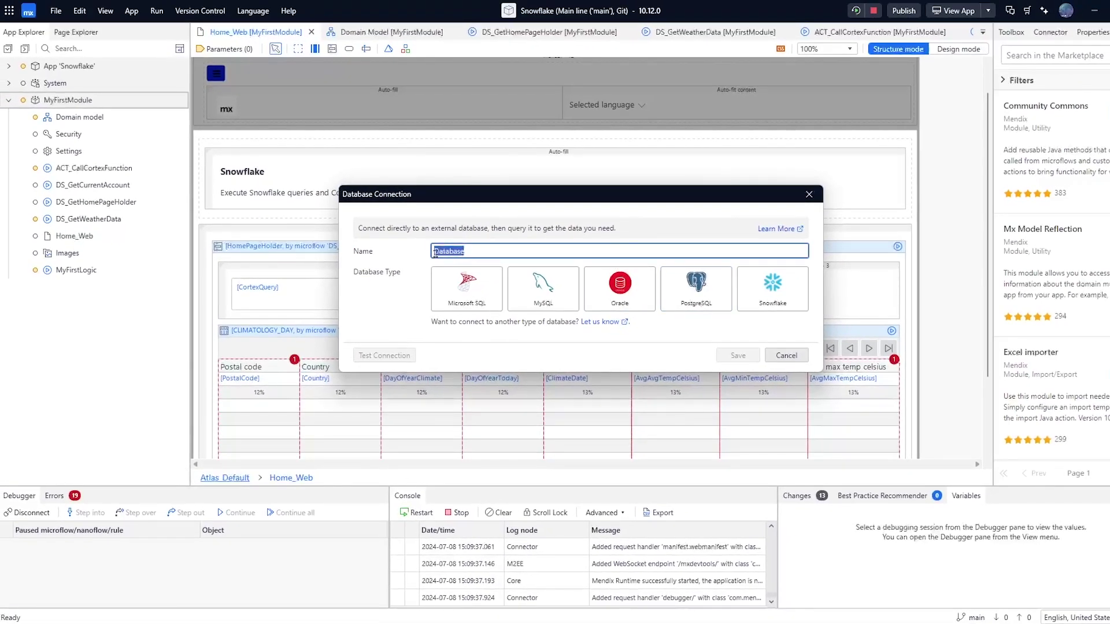
{"action": "type", "text": "Snow"}
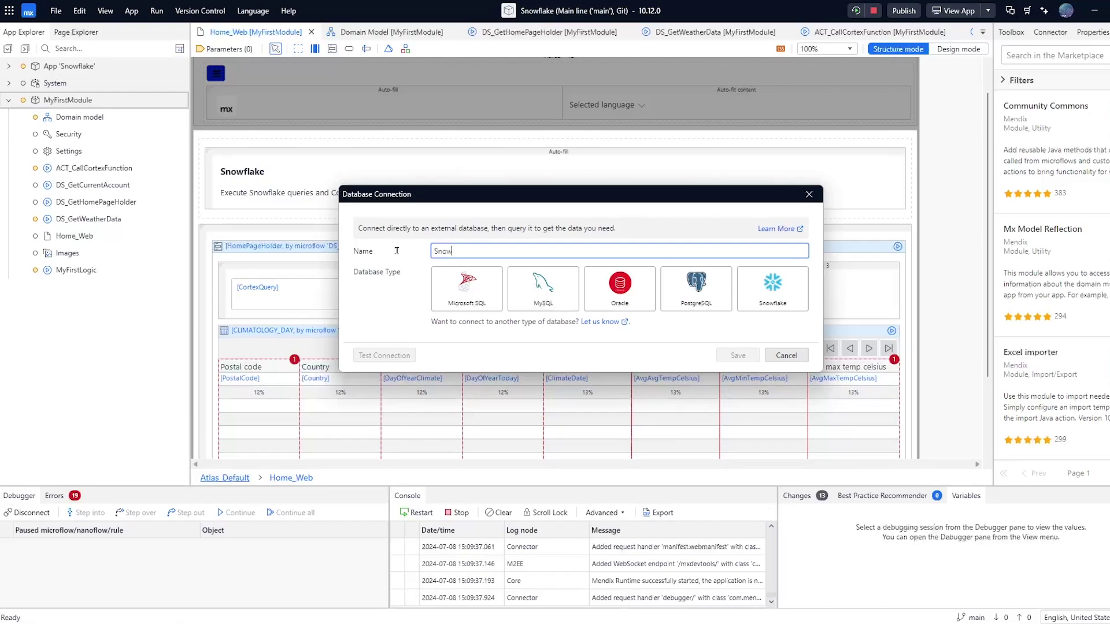
{"action": "type", "text": "flakeClimateData"}
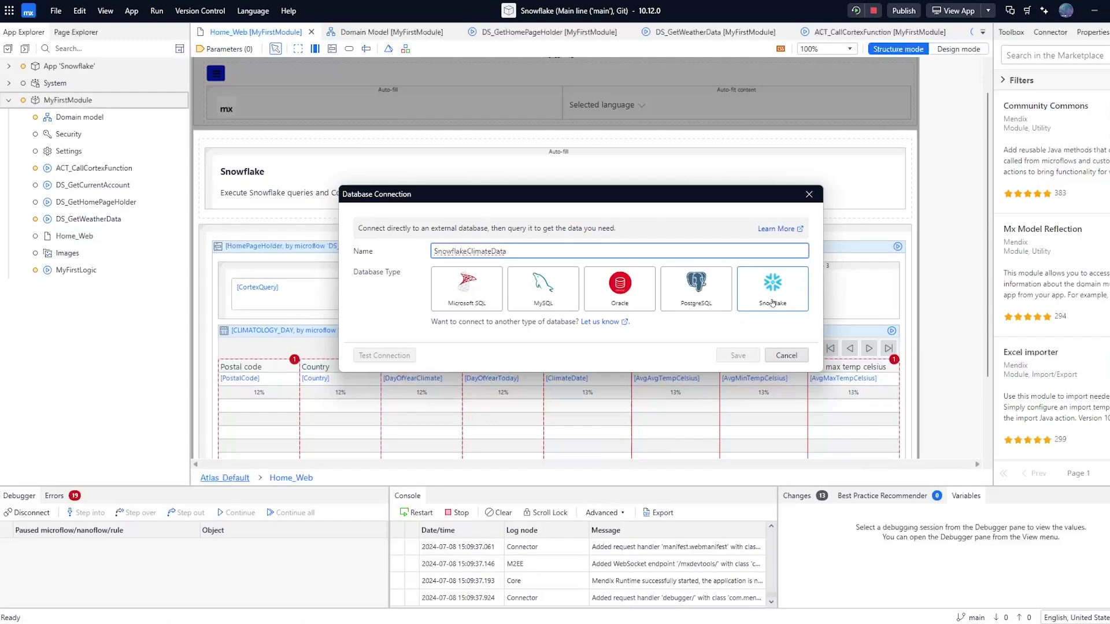
{"action": "left_click", "coordinate": [772, 303]}
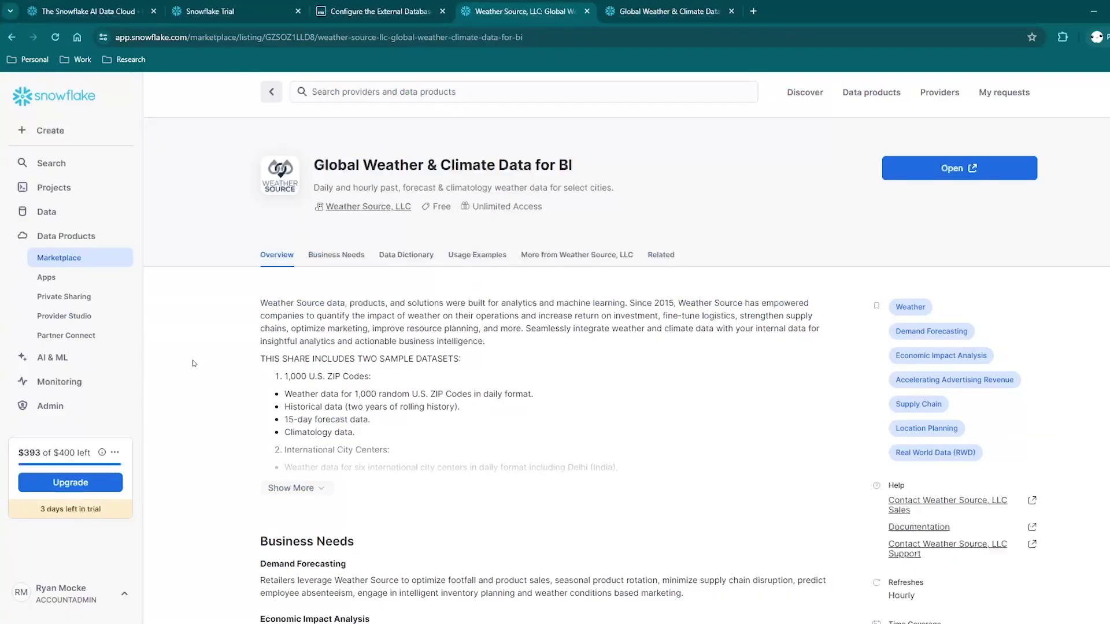
Copy the Snowflake account URL from the account menu and return to Studio Pro
{"action": "left_click", "coordinate": [121, 602]}
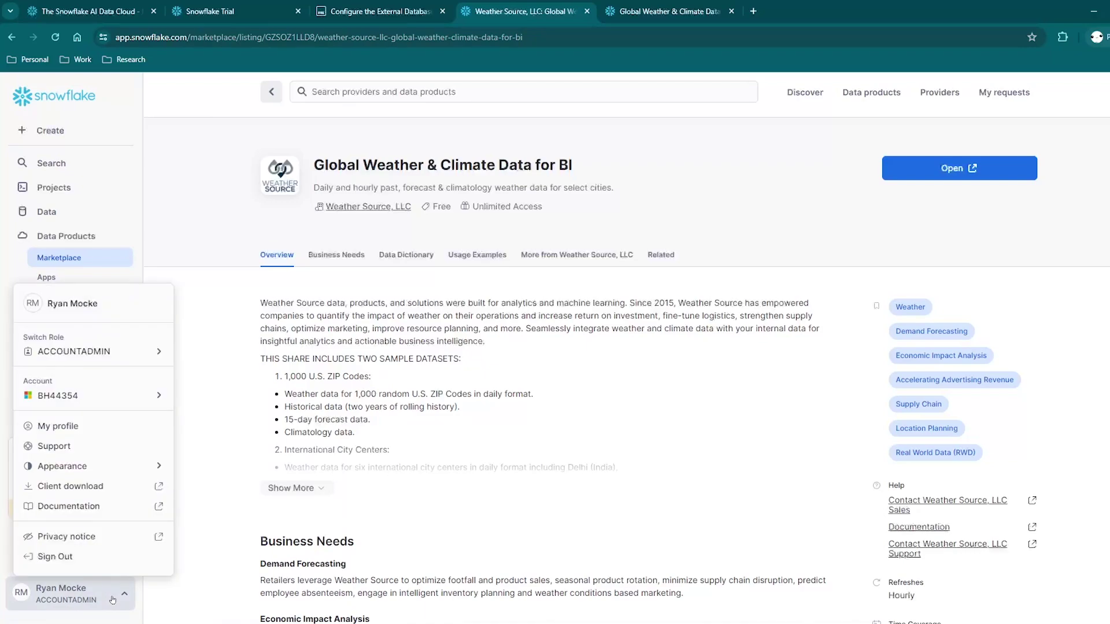
{"action": "mouse_move", "coordinate": [116, 398]}
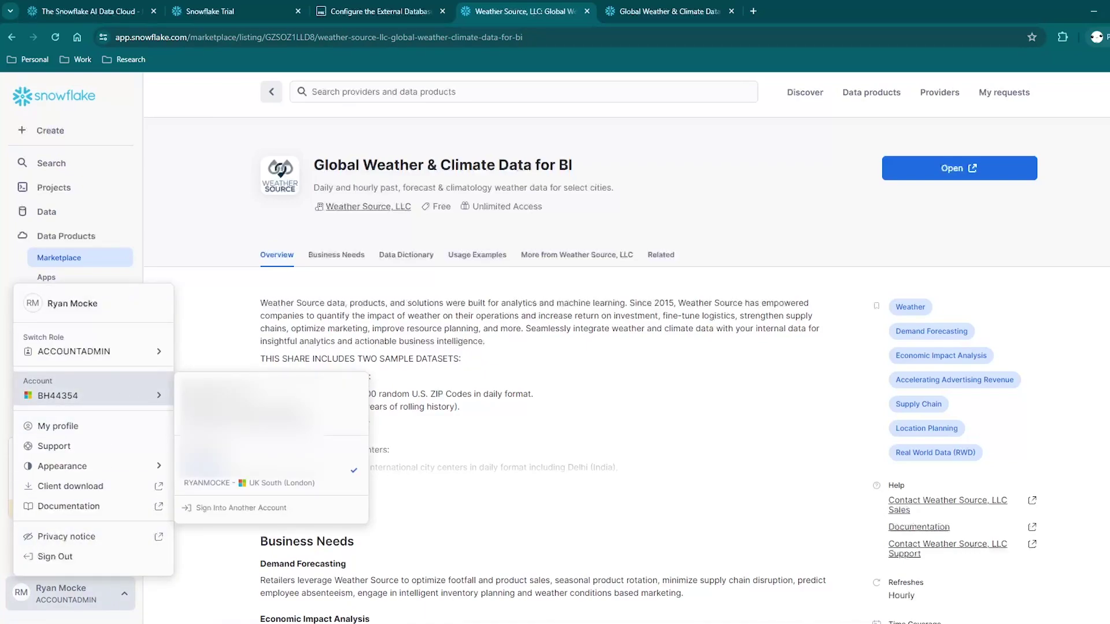
{"action": "mouse_move", "coordinate": [228, 482]}
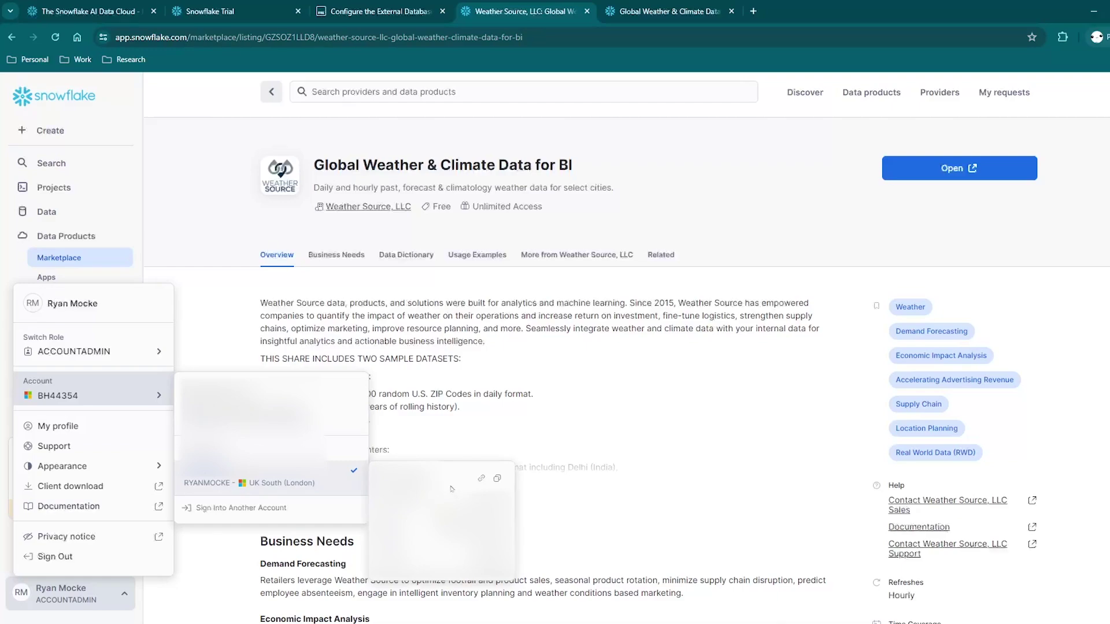
{"action": "left_click", "coordinate": [482, 480]}
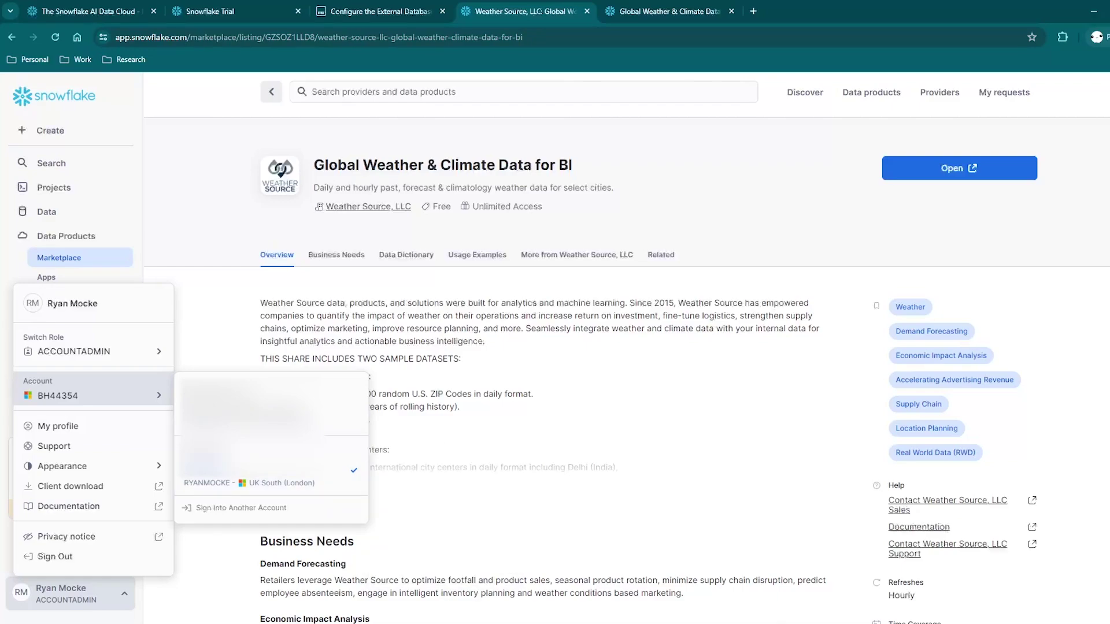
{"action": "key", "text": "alt+Tab"}
{"action": "left_click", "coordinate": [445, 371]}
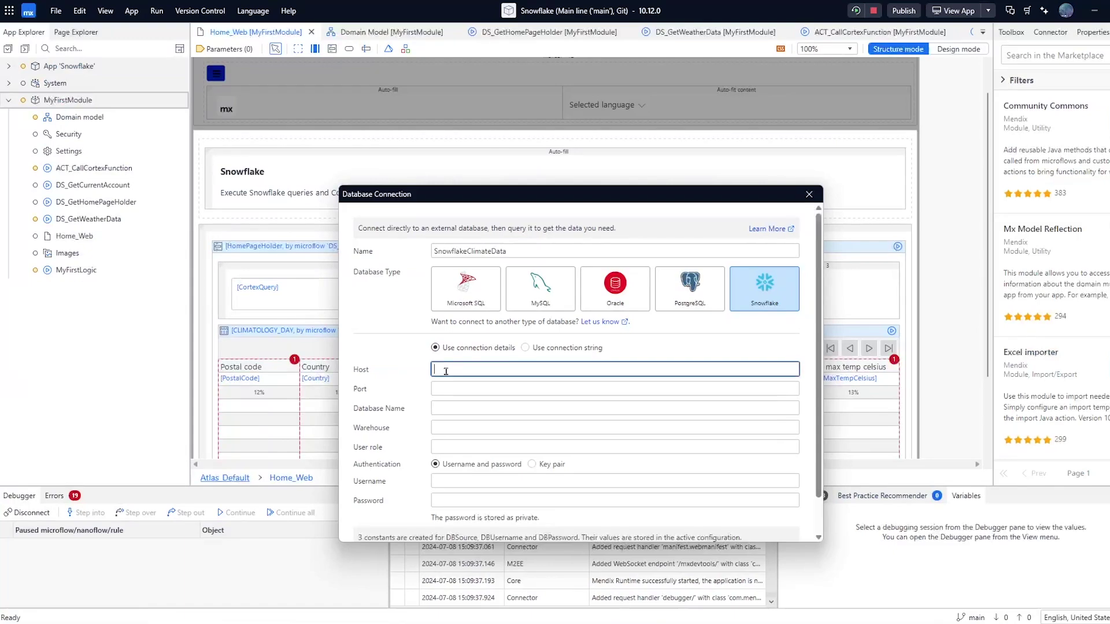
{"action": "type", "text": "https://cs54972.uk-south.azure.snowflakecomputing.com"}
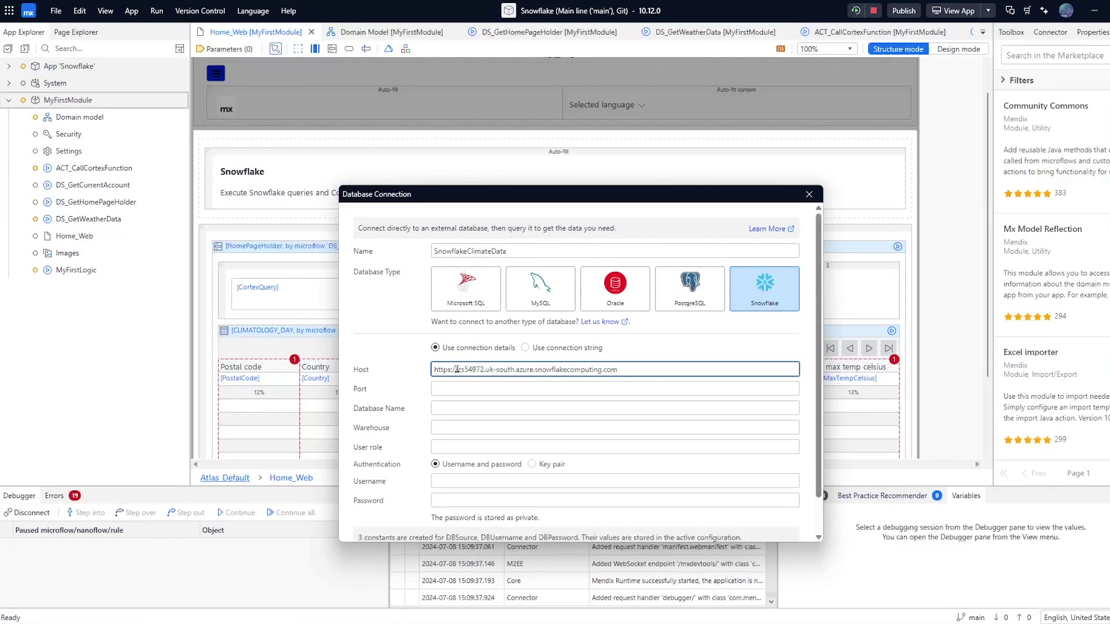
{"action": "left_click_drag", "start_coordinate": [457, 370], "coordinate": [431, 369]}
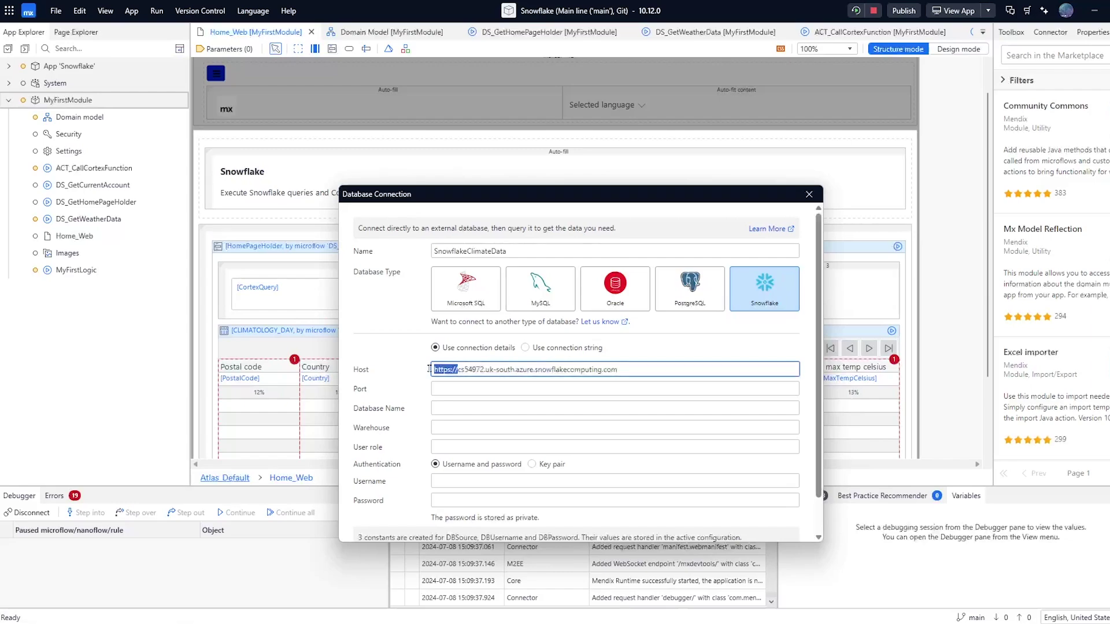
{"action": "key", "text": "BackSpace"}
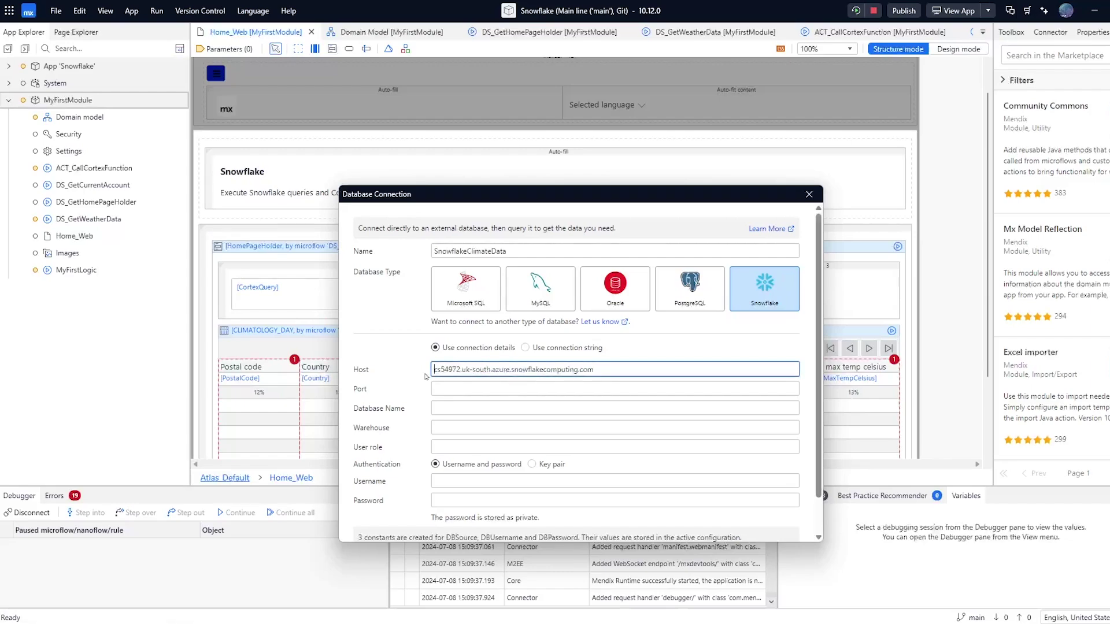
{"action": "left_click", "coordinate": [448, 390]}
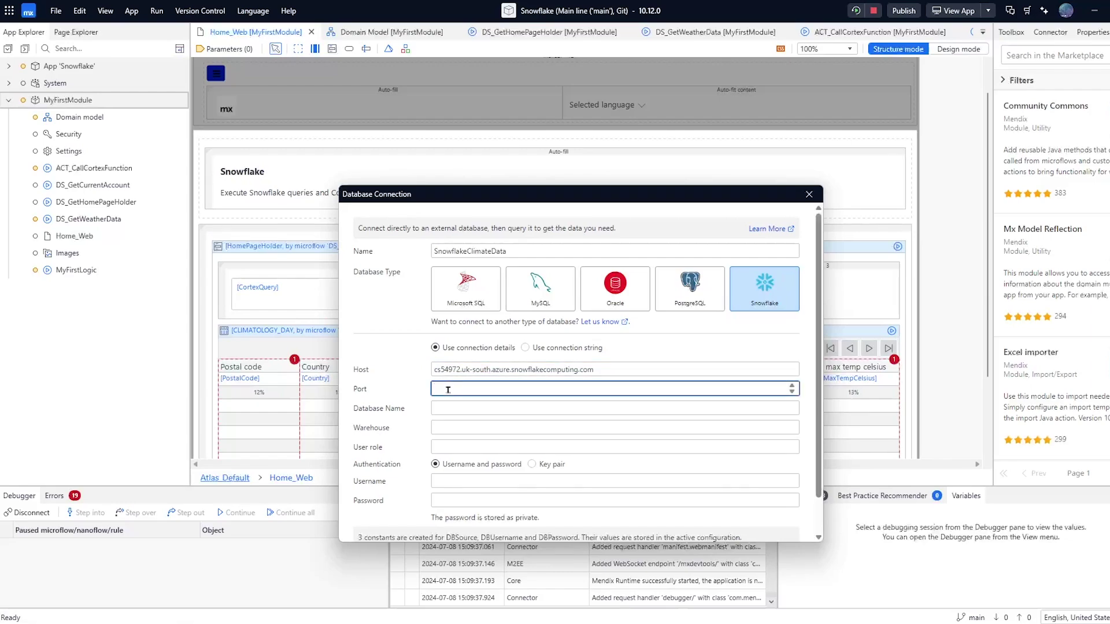
{"action": "type", "text": "443"}
{"action": "left_click", "coordinate": [410, 385]}
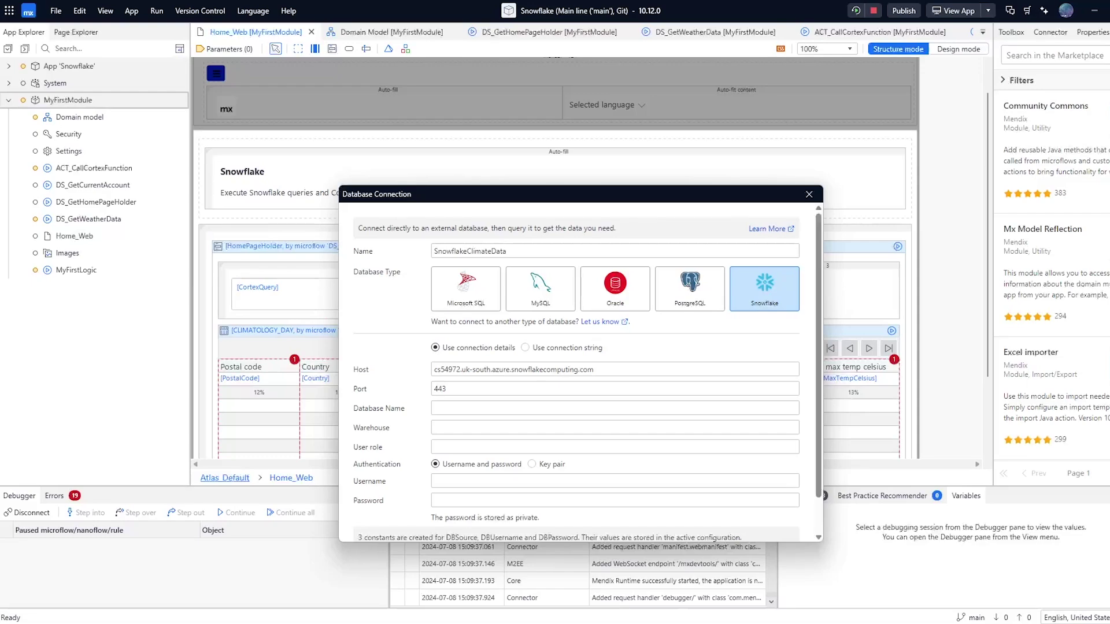
Enter database GLOBAL_WEATHER__CLIMATE_DATA_FOR_BI, warehouse COMPUTE_WH and role ACCOUNTADMIN
{"action": "left_click", "coordinate": [516, 408]}
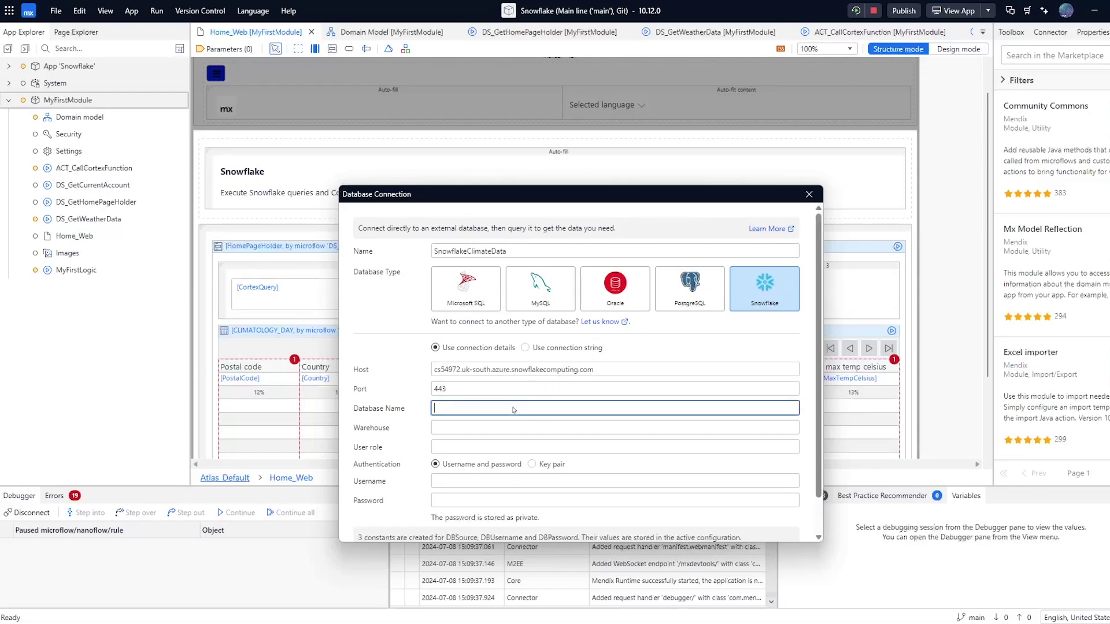
{"action": "type", "text": "GLOBAL_WEATHER__CLIMATE_DATA_FOR_BI"}
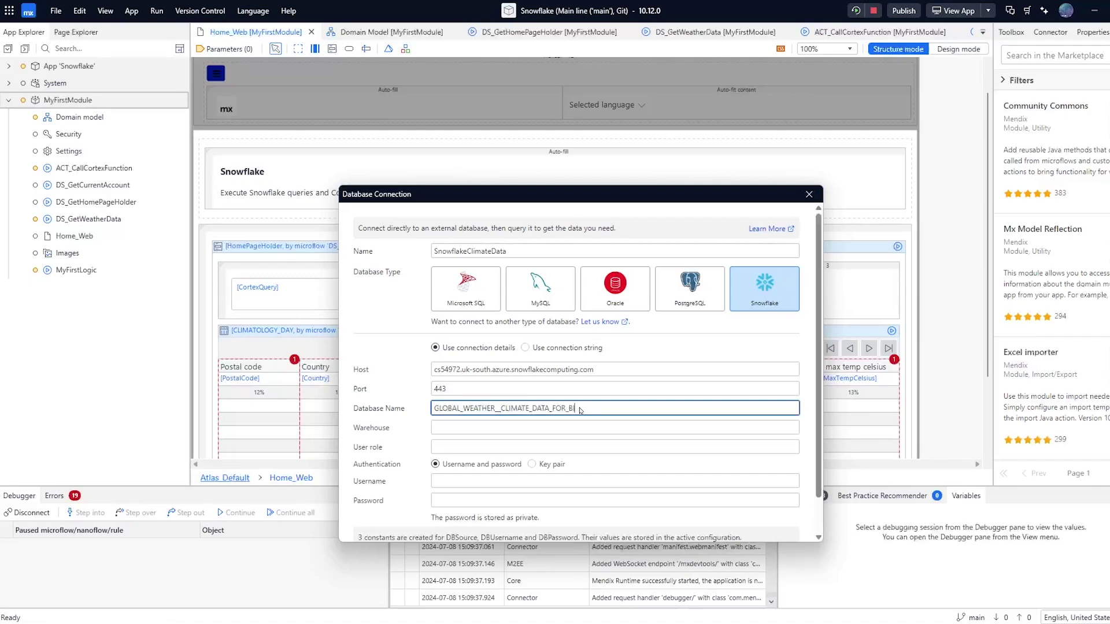
{"action": "left_click", "coordinate": [539, 430]}
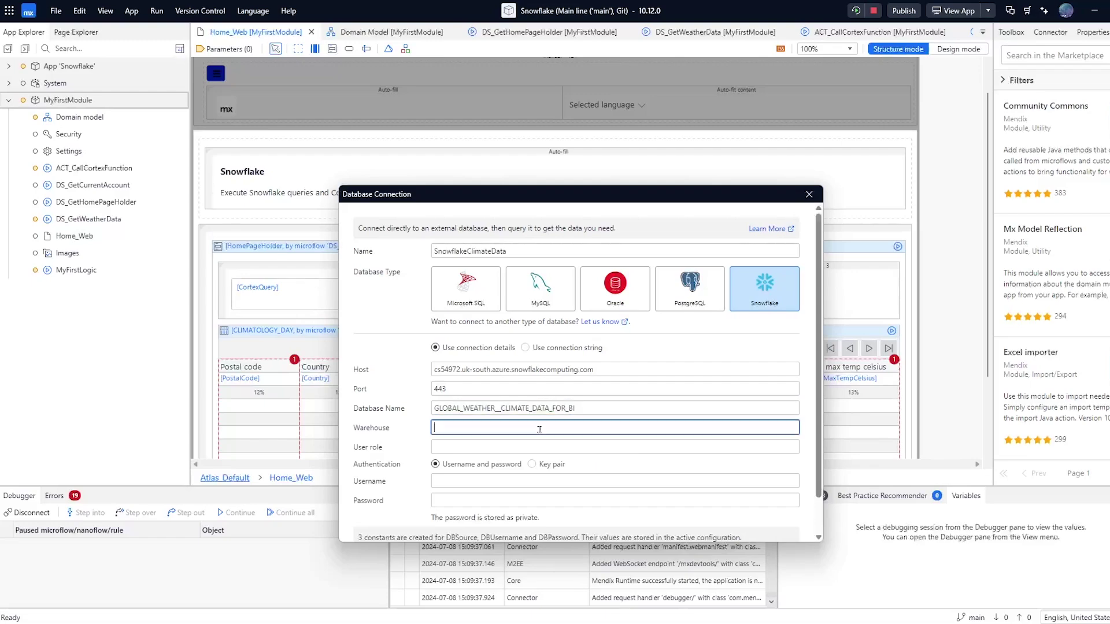
{"action": "type", "text": "Co"}
{"action": "type", "text": "OMPUTE_"}
{"action": "type", "text": "WH"}
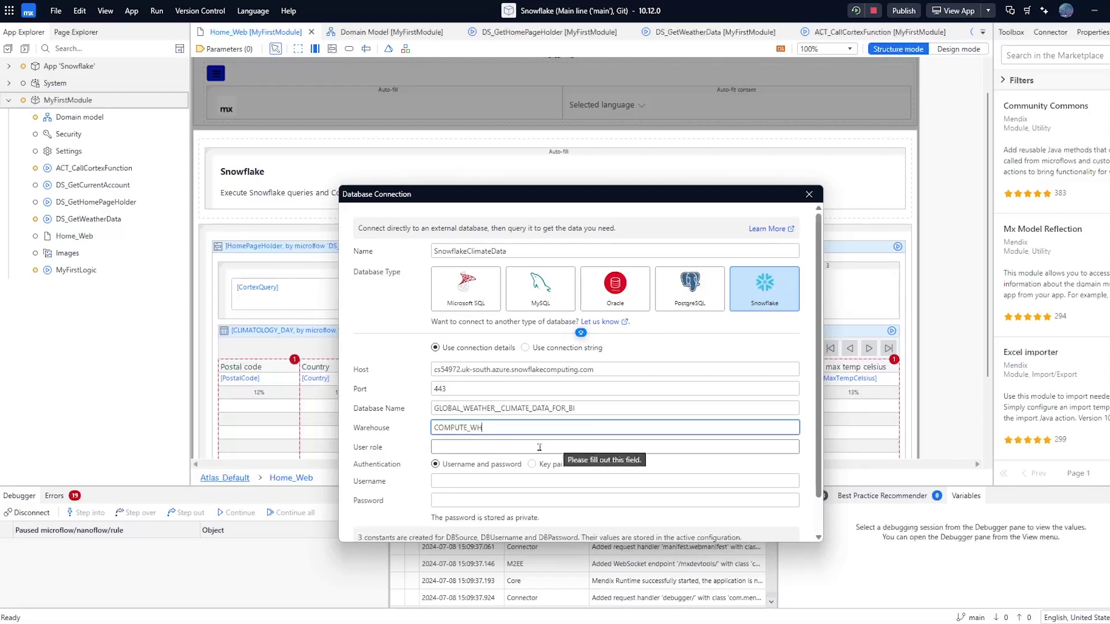
{"action": "left_click", "coordinate": [540, 447]}
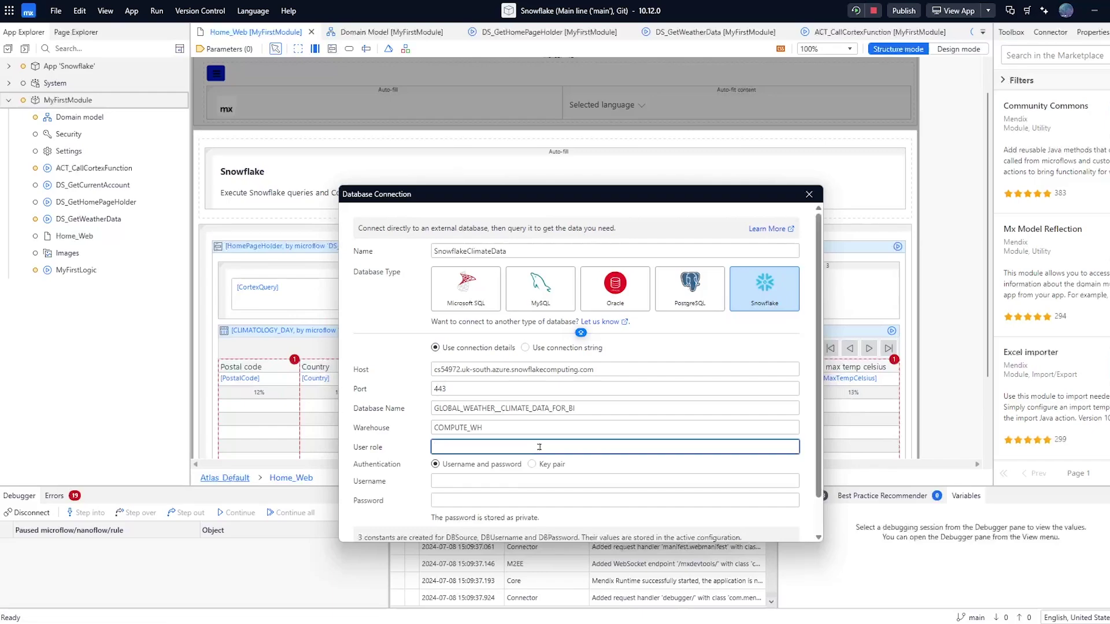
{"action": "type", "text": "a"}
{"action": "type", "text": "ACCOUNT"}
{"action": "type", "text": "ADMIN"}
Enter the Snowflake username and password, then test the connection
{"action": "left_click", "coordinate": [493, 478]}
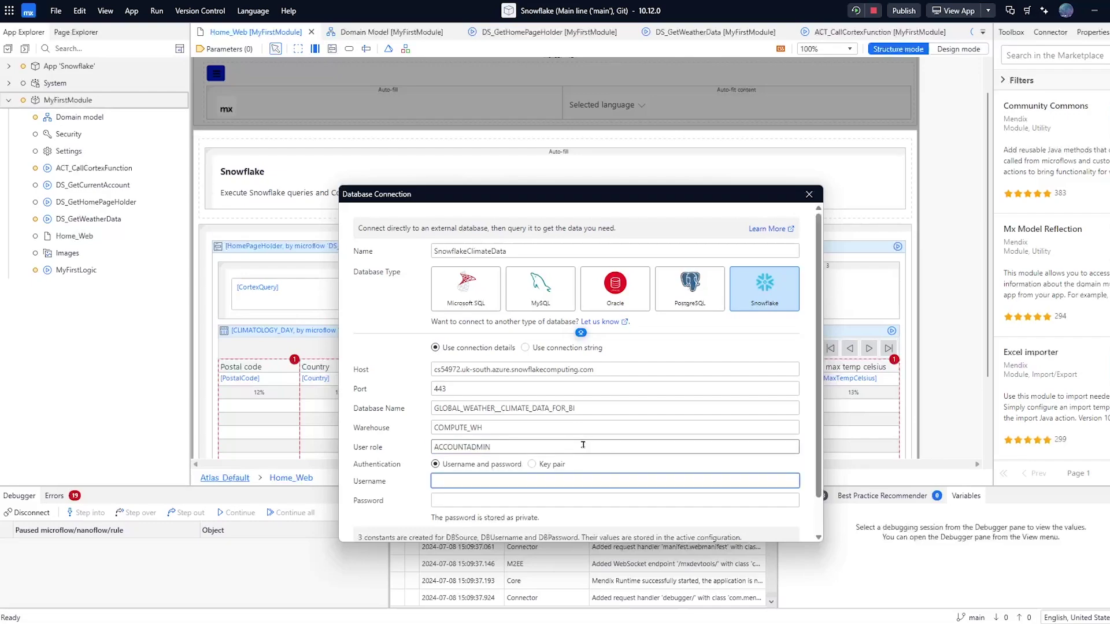
{"action": "scroll", "coordinate": [578, 456], "scroll_direction": "down", "scroll_amount": 1}
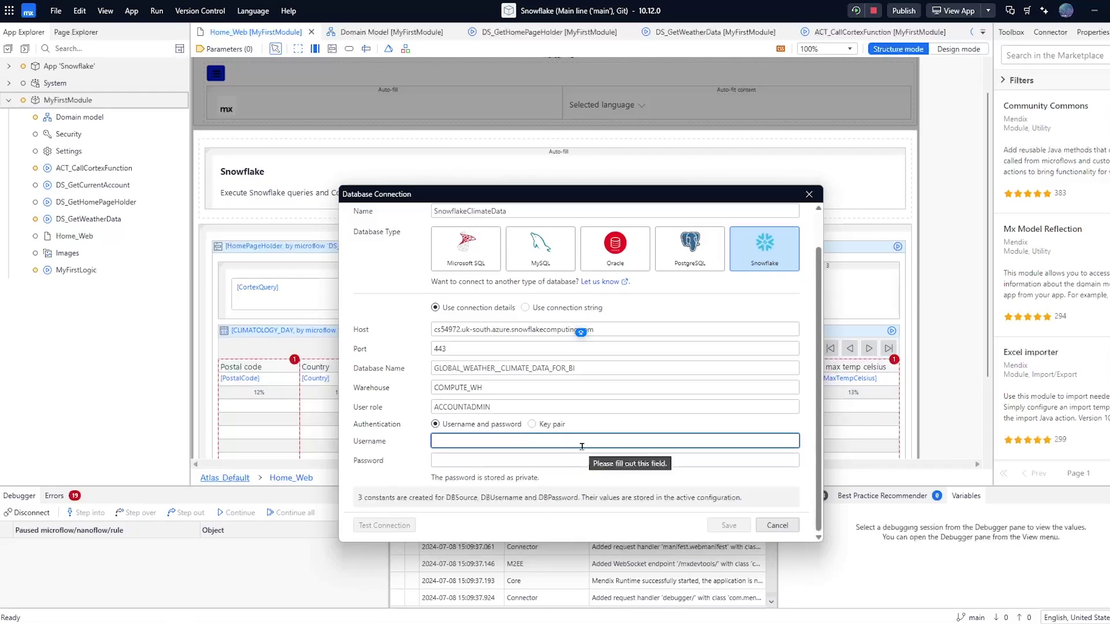
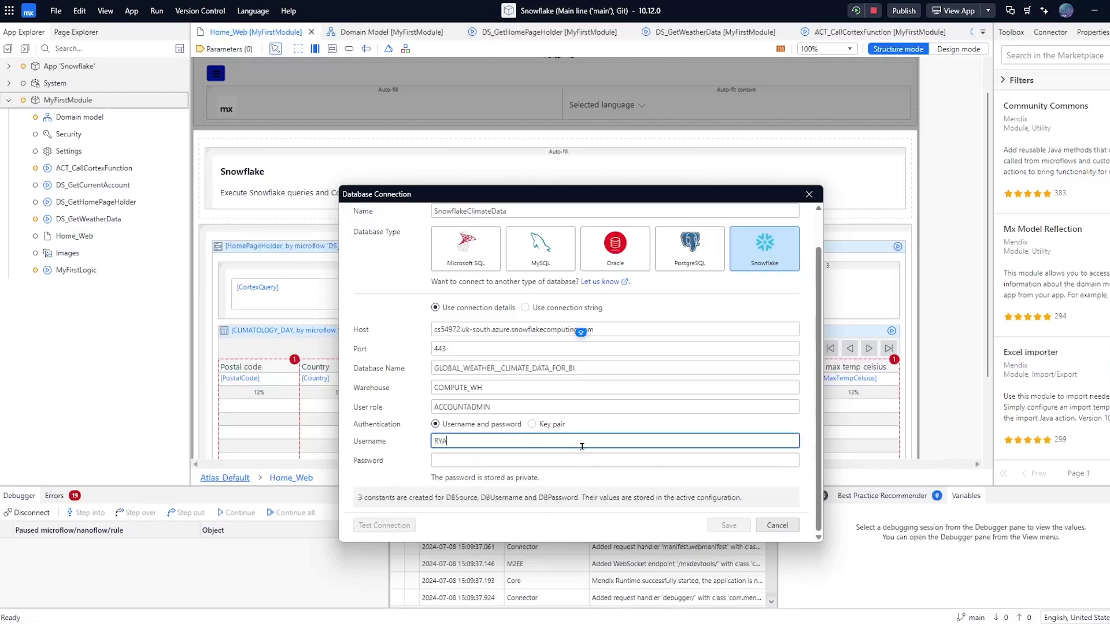
{"action": "key", "text": "Tab"}
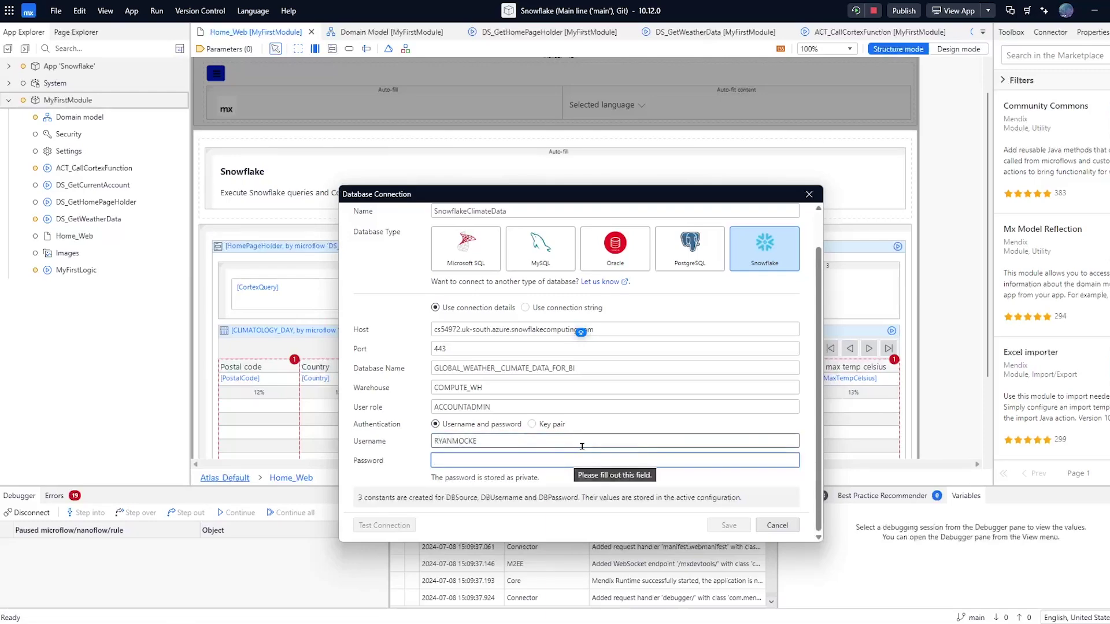
{"action": "type", "text": "***********"}
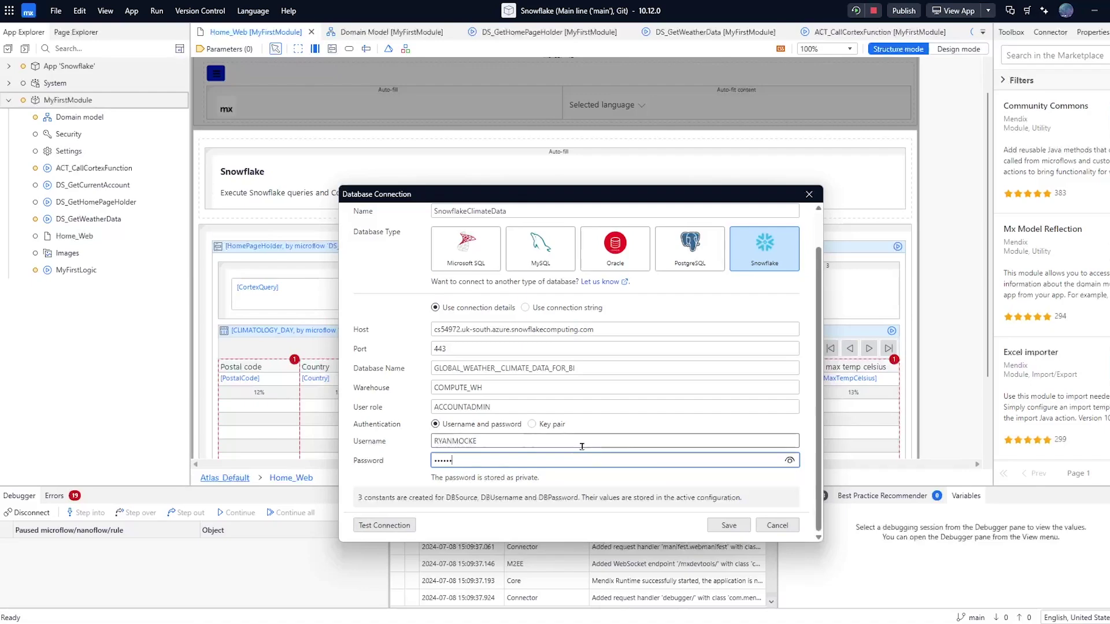
{"action": "left_click", "coordinate": [411, 526]}
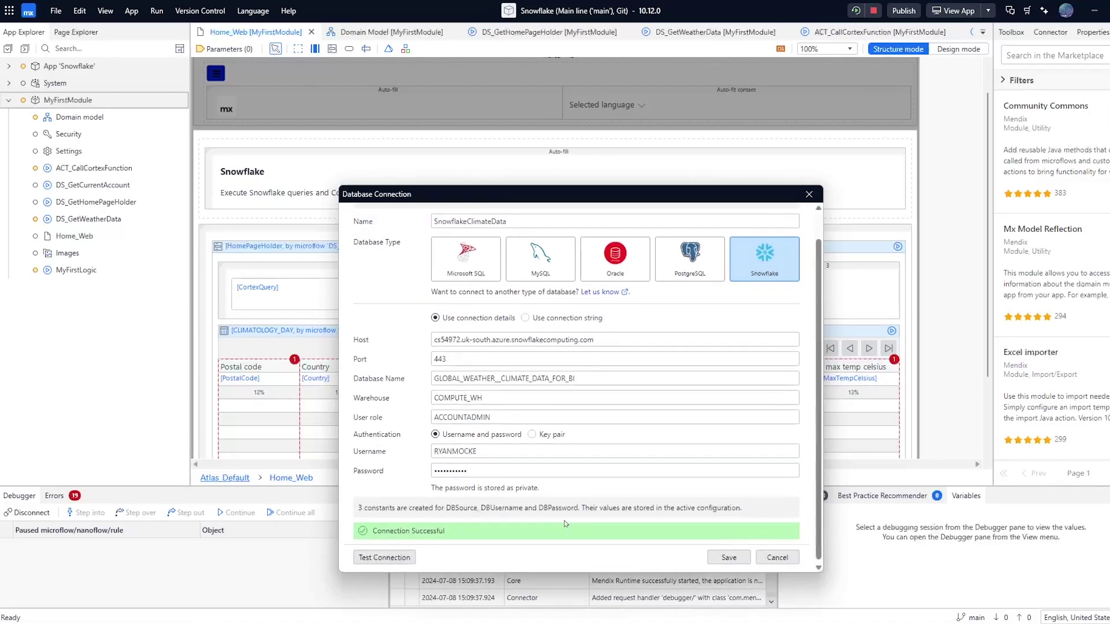
Save the connection and copy the basic query SQL from the External Database Connector docs
{"action": "left_click", "coordinate": [729, 558]}
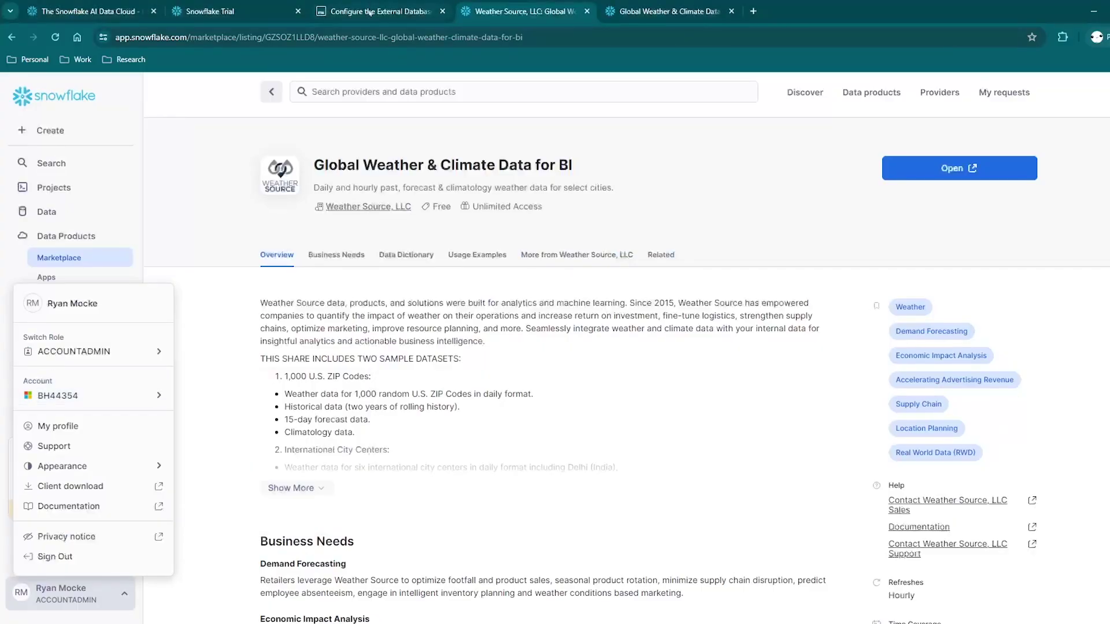
{"action": "left_click", "coordinate": [373, 11]}
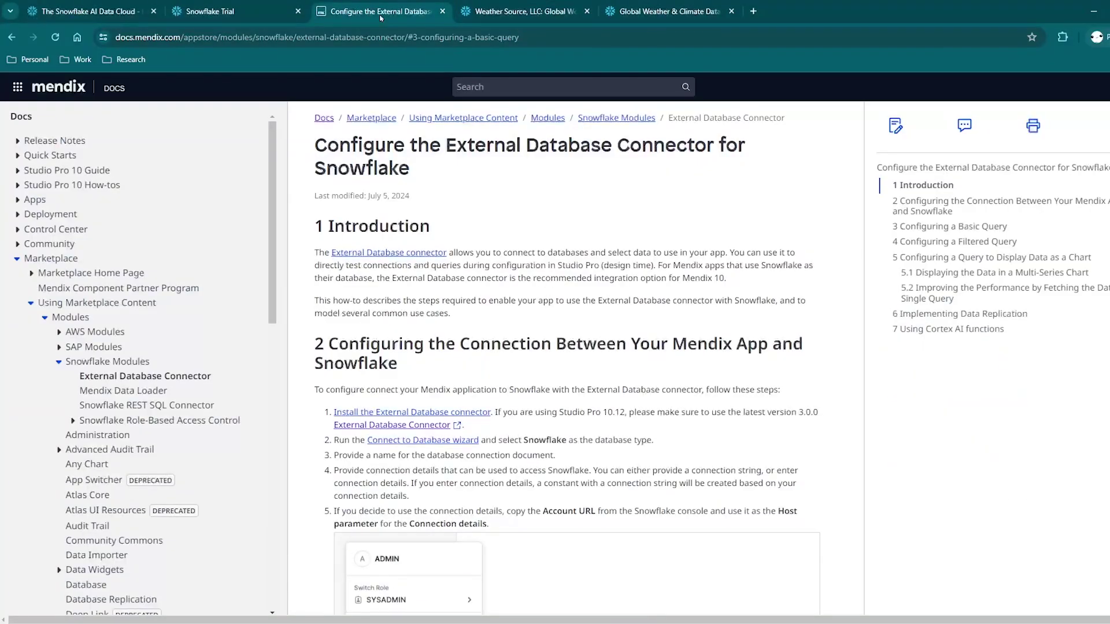
{"action": "scroll", "coordinate": [501, 410], "scroll_direction": "down", "scroll_amount": 20}
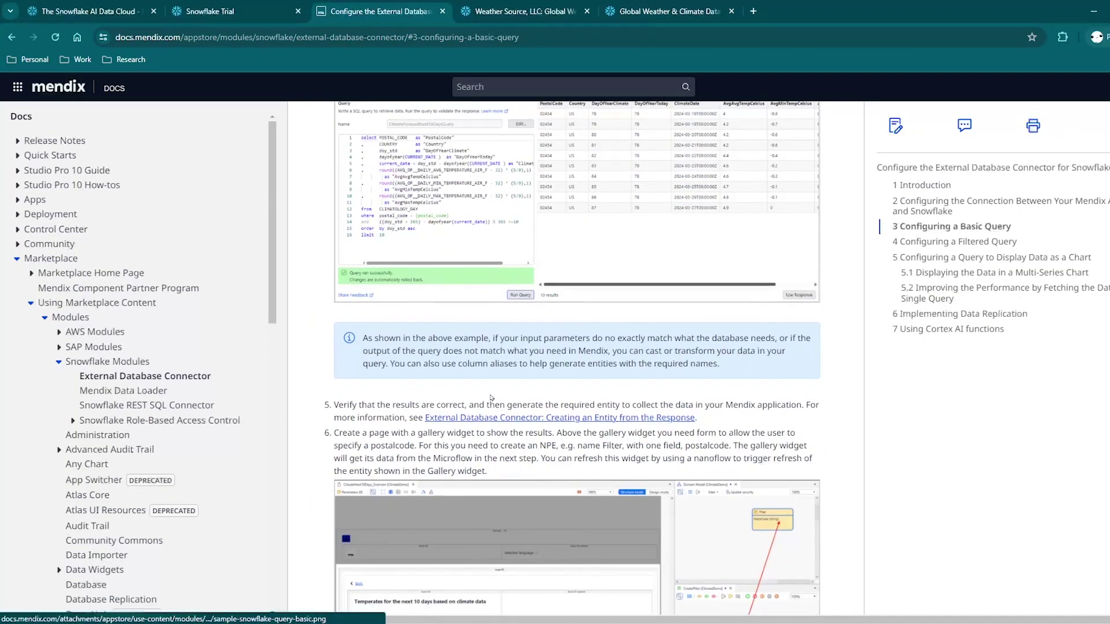
{"action": "scroll", "coordinate": [493, 384], "scroll_direction": "up", "scroll_amount": 5}
{"action": "left_click", "coordinate": [387, 424]}
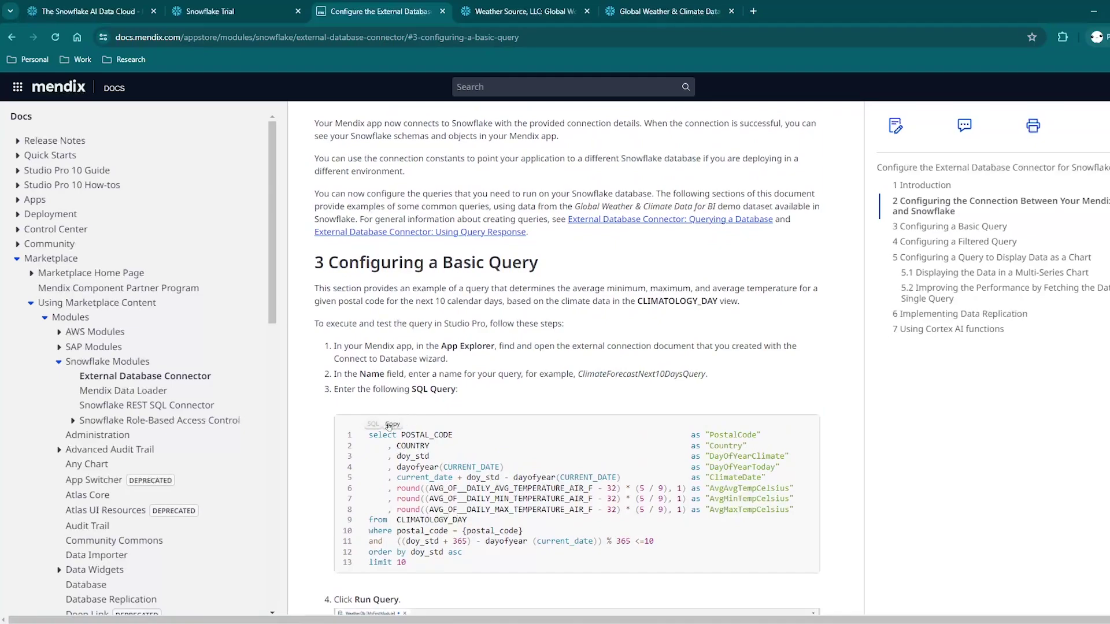
{"action": "key", "text": "alt+Tab"}
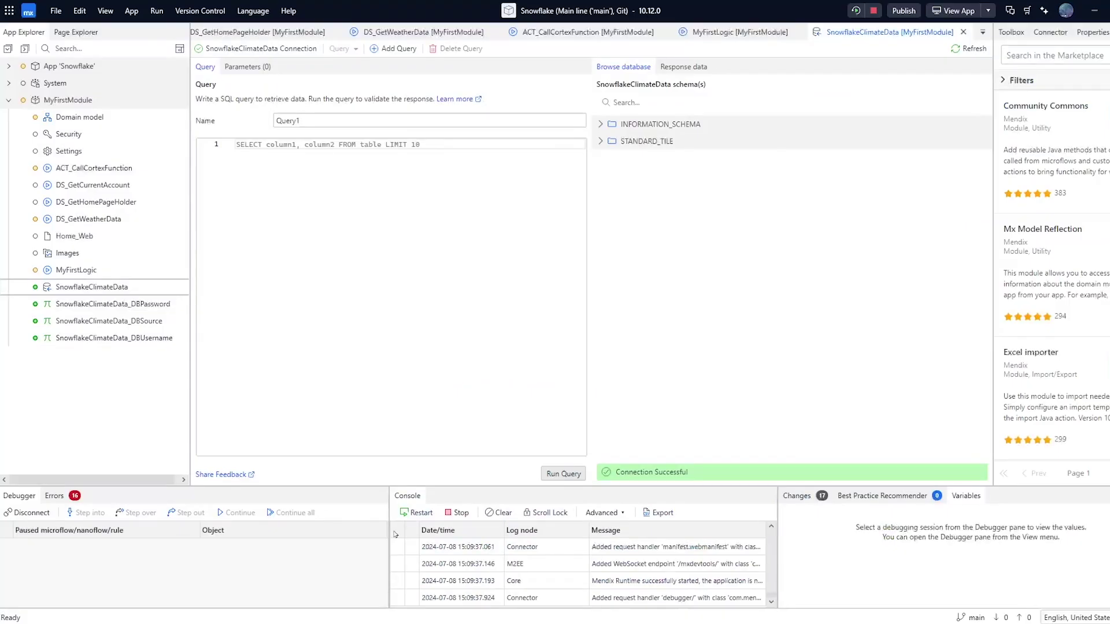
Paste the climate SQL and qualify the table as STANDARD_TILE.CLIMATOLOGY_DAY
{"action": "left_click", "coordinate": [315, 203]}
{"action": "key", "text": "ctrl+v"}
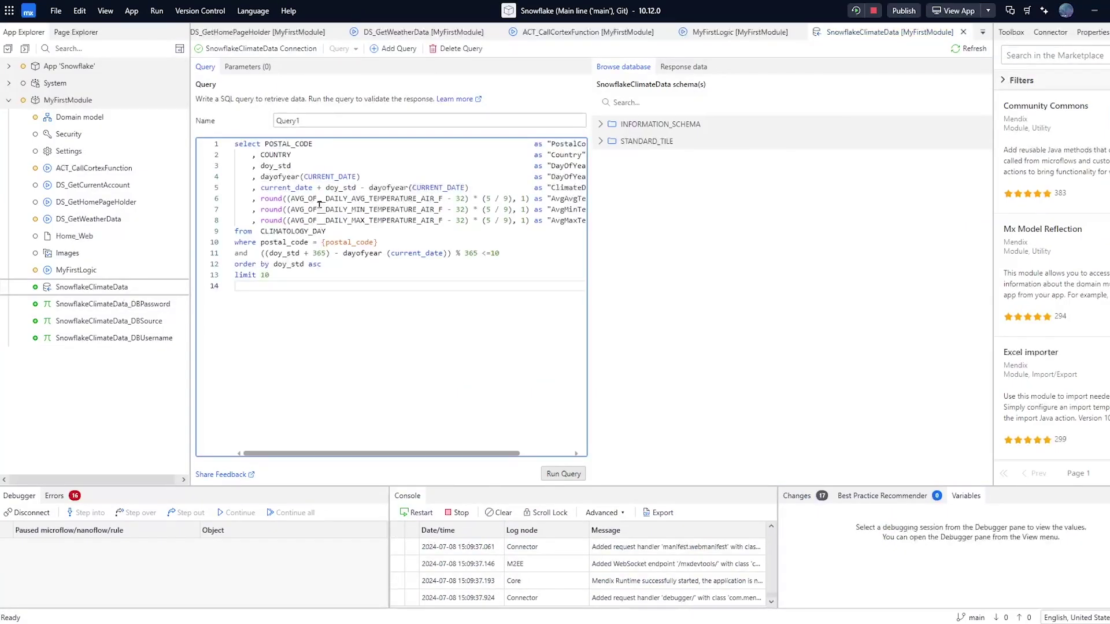
{"action": "double_click", "coordinate": [272, 231]}
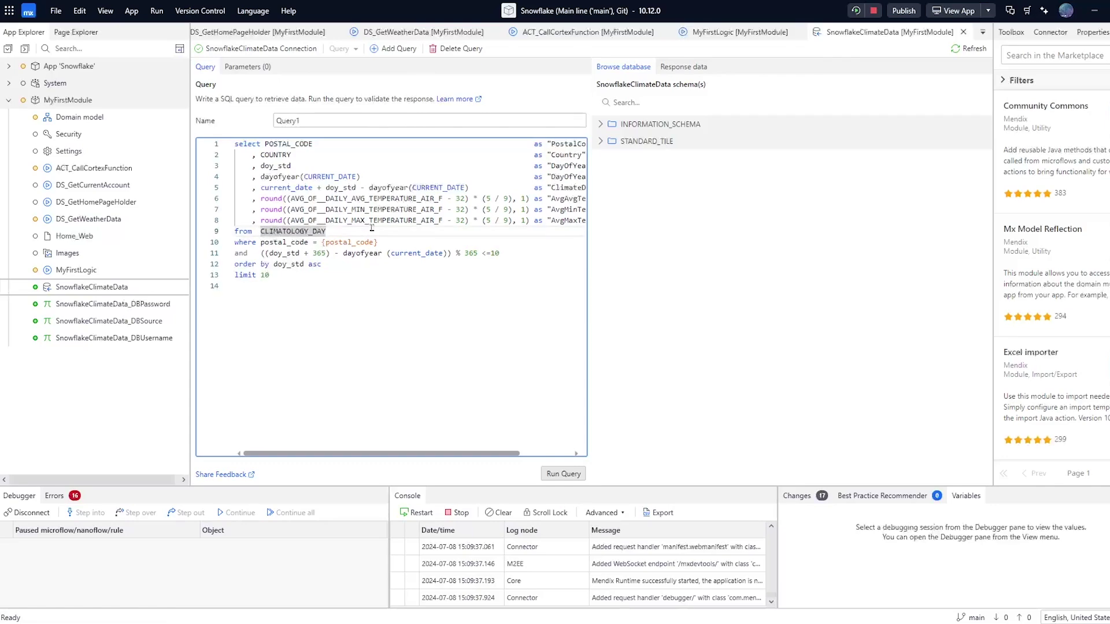
{"action": "type", "text": "ST"}
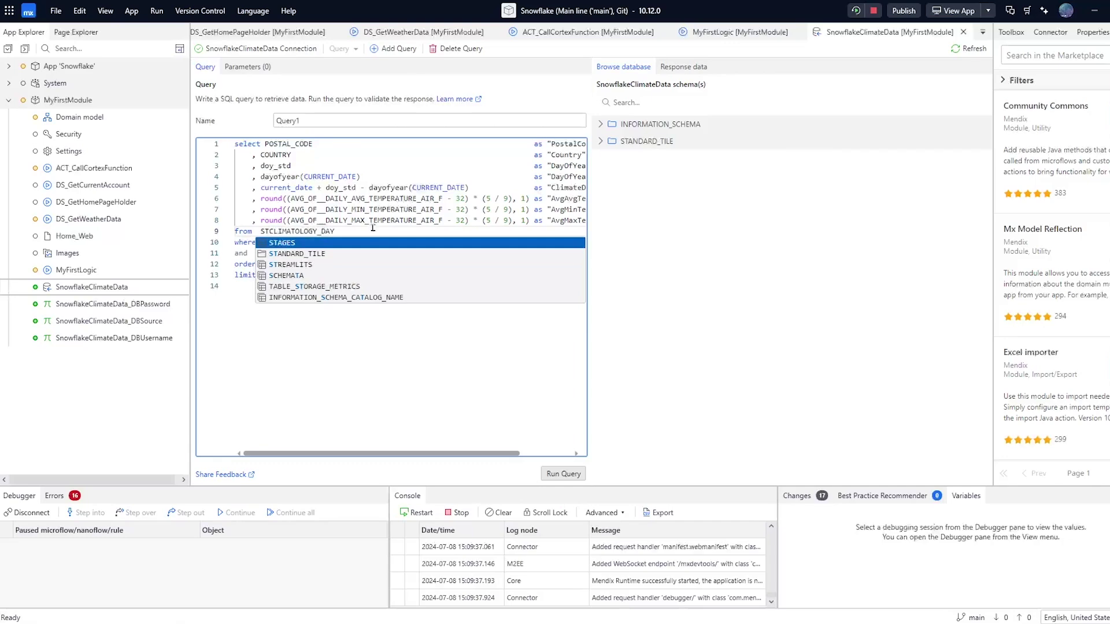
{"action": "left_click", "coordinate": [293, 254]}
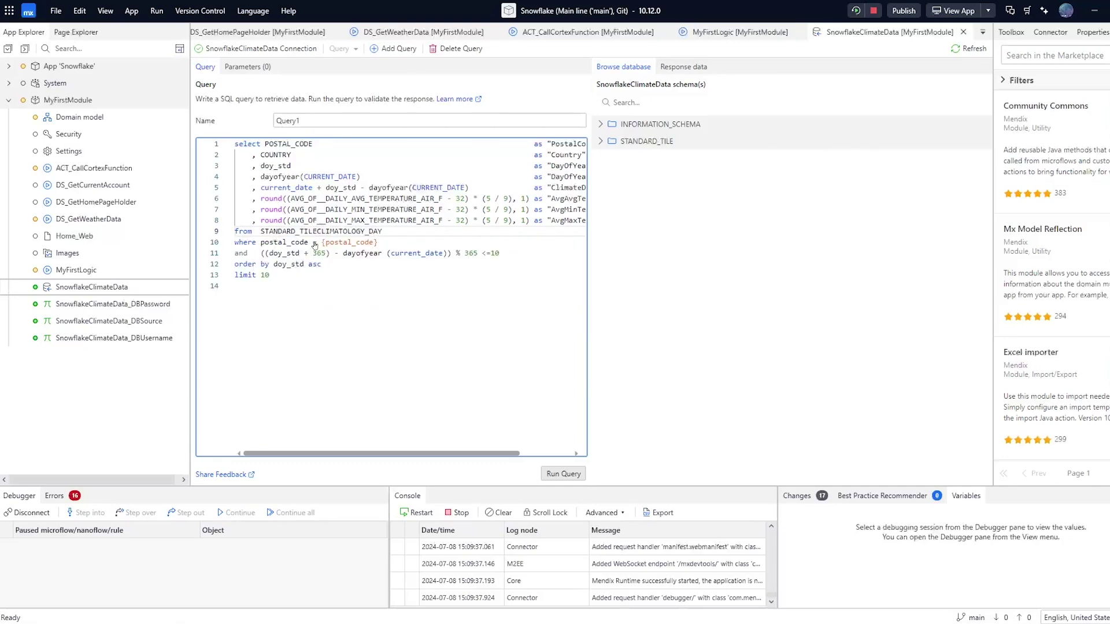
{"action": "type", "text": "."}
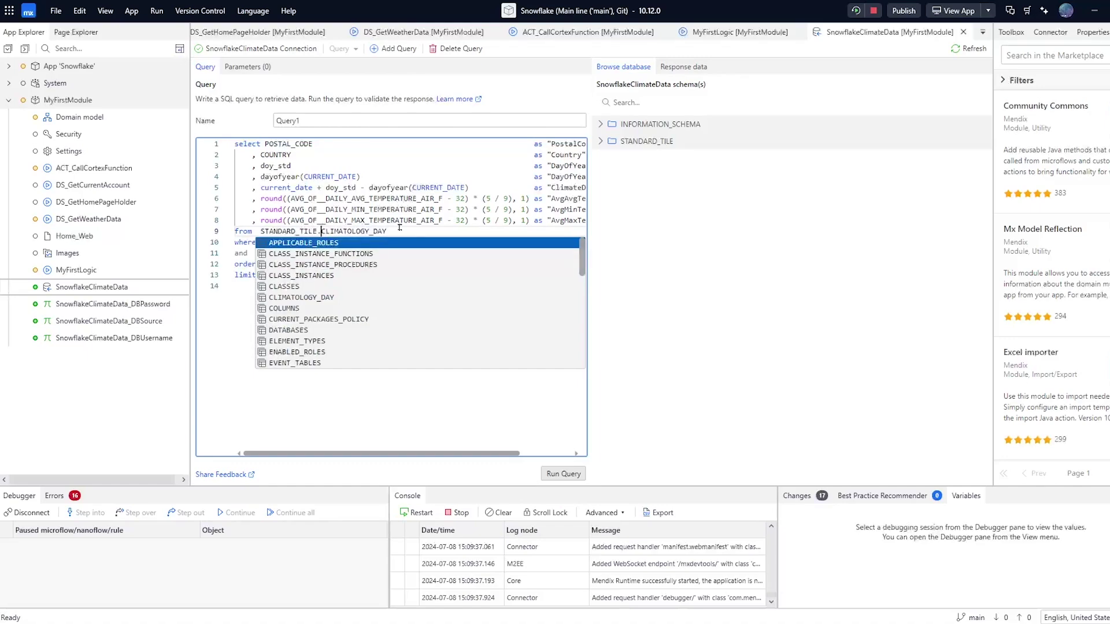
{"action": "left_click", "coordinate": [426, 229]}
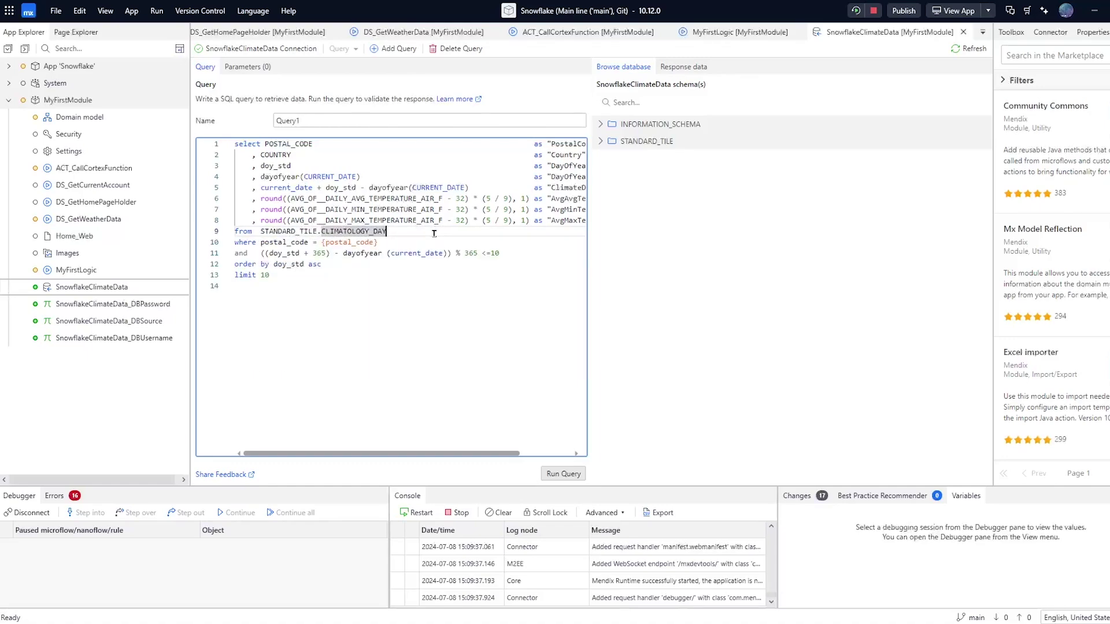
{"action": "left_click", "coordinate": [431, 242]}
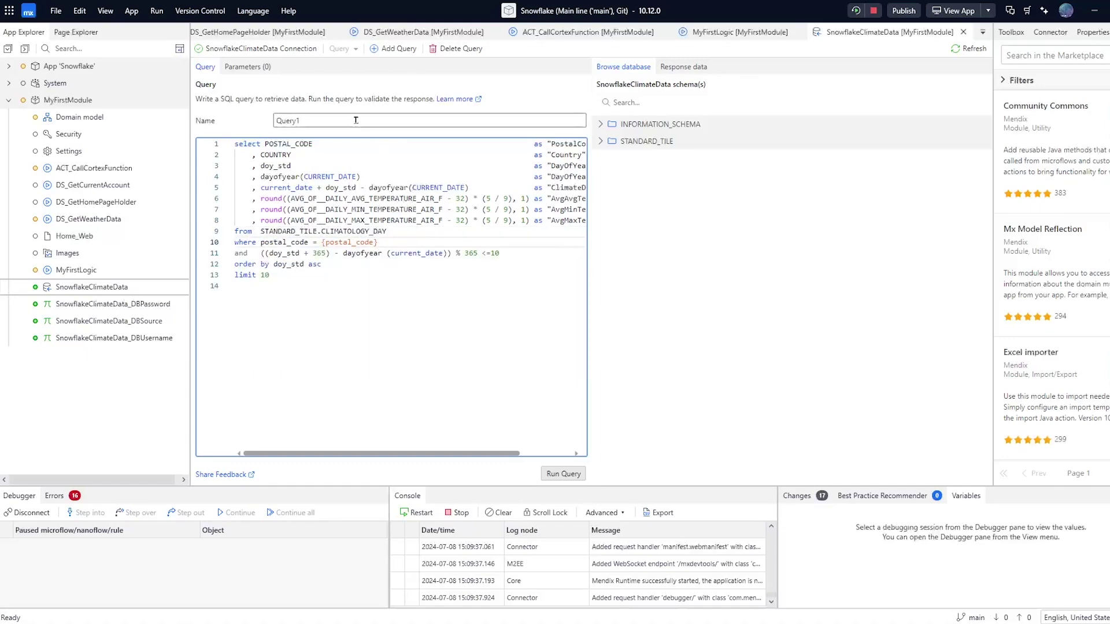
Rename Query1 to ClimateData and add a new query parameter
{"action": "double_click", "coordinate": [311, 119]}
{"action": "type", "text": "C"}
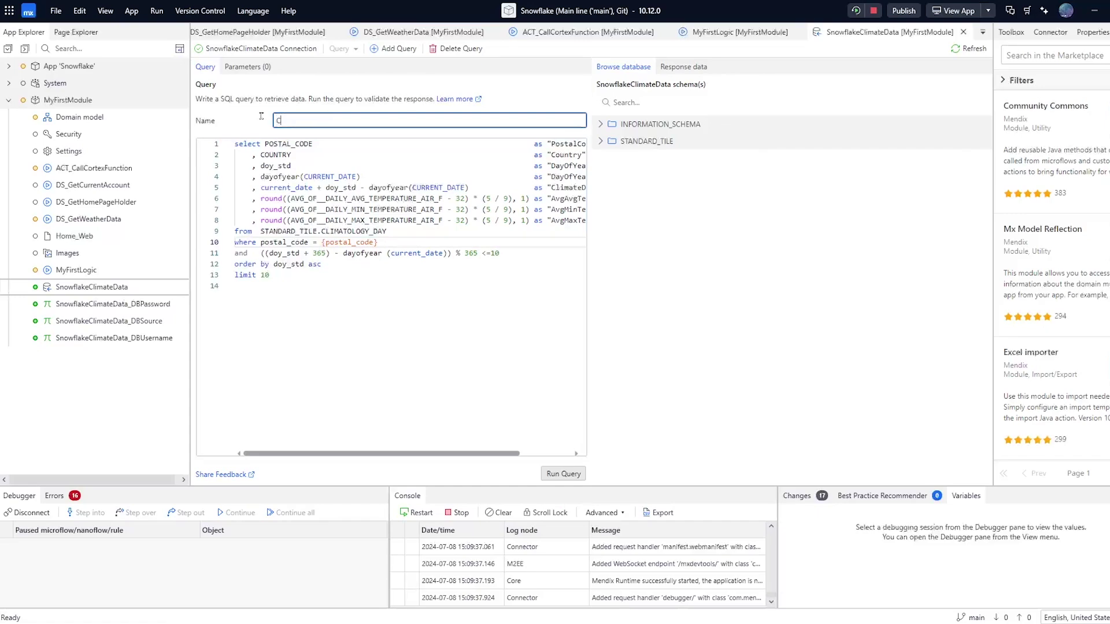
{"action": "type", "text": "limateData"}
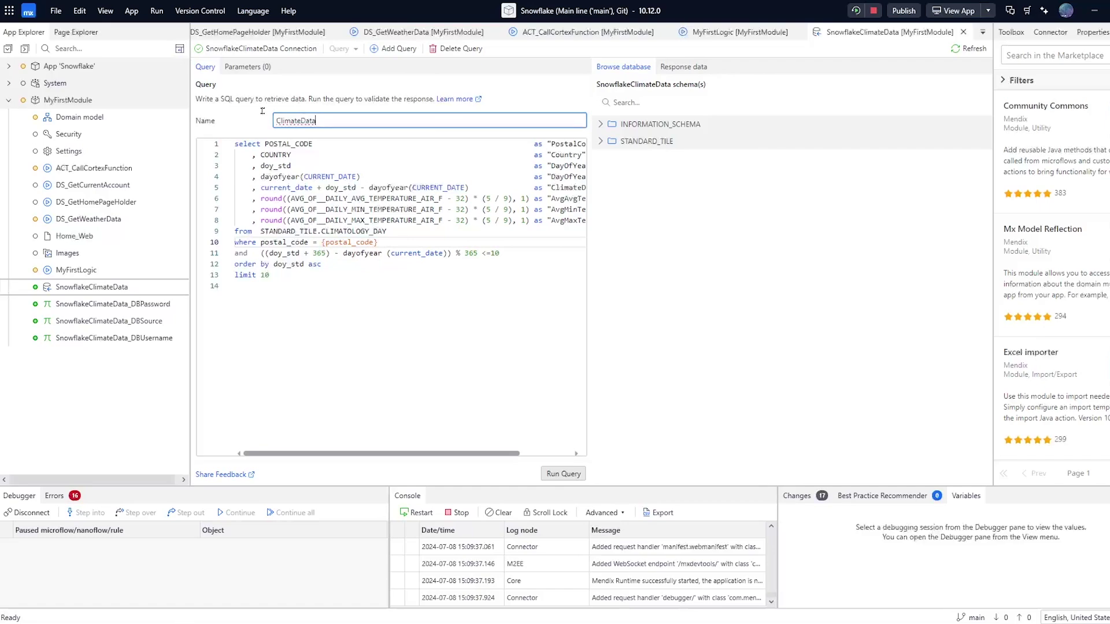
{"action": "left_click", "coordinate": [261, 110]}
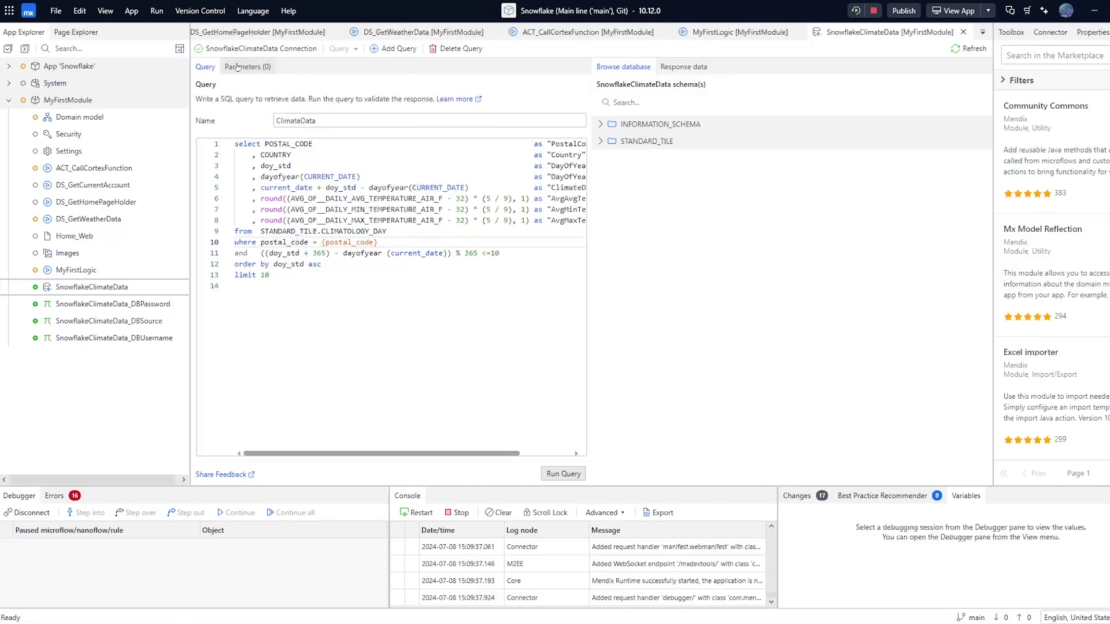
{"action": "left_click_drag", "start_coordinate": [377, 243], "coordinate": [317, 243]}
{"action": "left_click", "coordinate": [245, 68]}
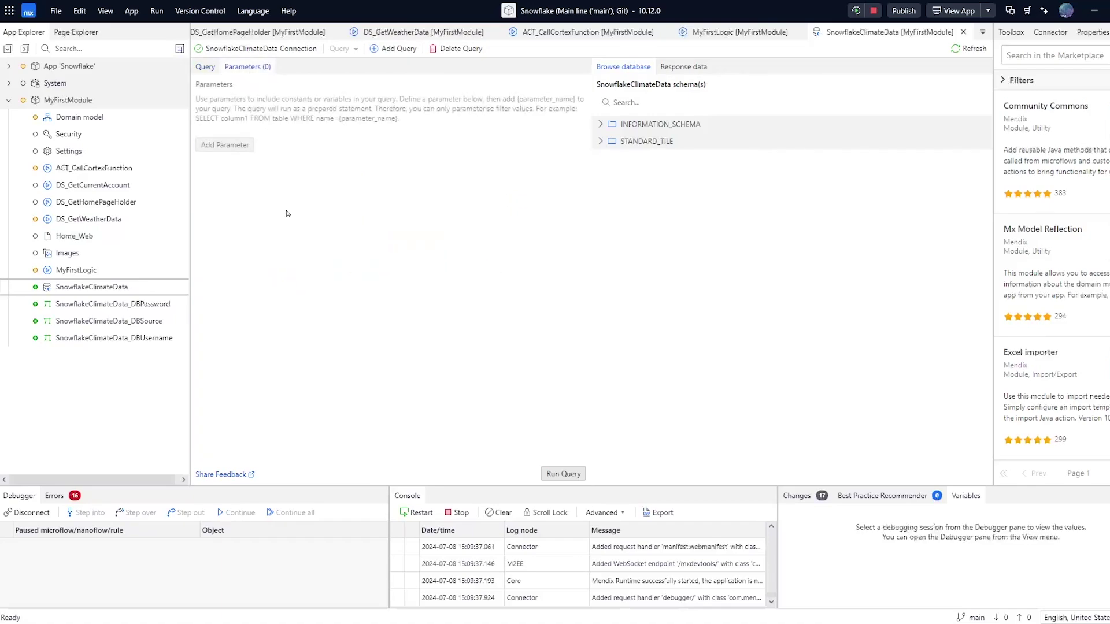
{"action": "left_click", "coordinate": [226, 145]}
Name the parameter postal_code with test value 32333 and run the query
{"action": "left_click", "coordinate": [288, 159]}
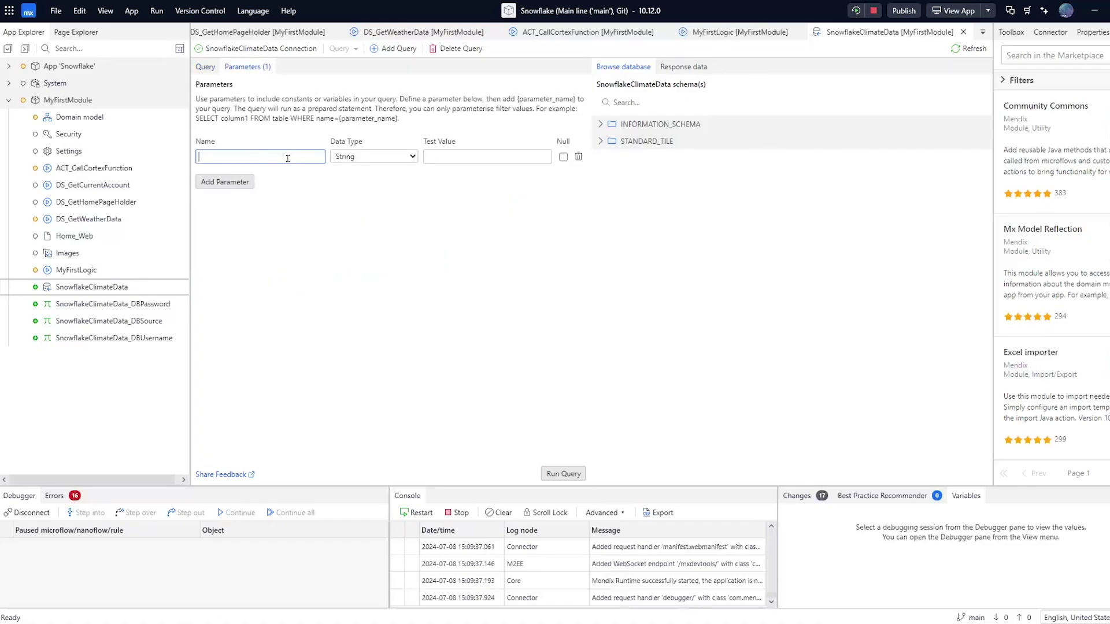
{"action": "type", "text": "postal_code"}
{"action": "left_click", "coordinate": [443, 156]}
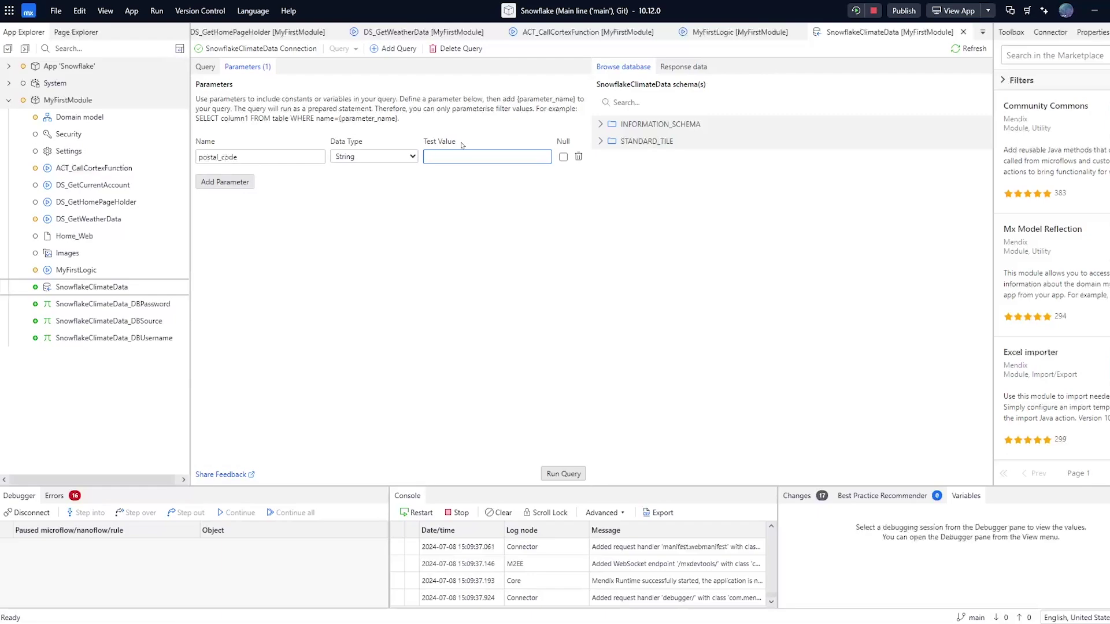
{"action": "type", "text": "32333"}
{"action": "left_click", "coordinate": [463, 193]}
{"action": "left_click", "coordinate": [563, 475]}
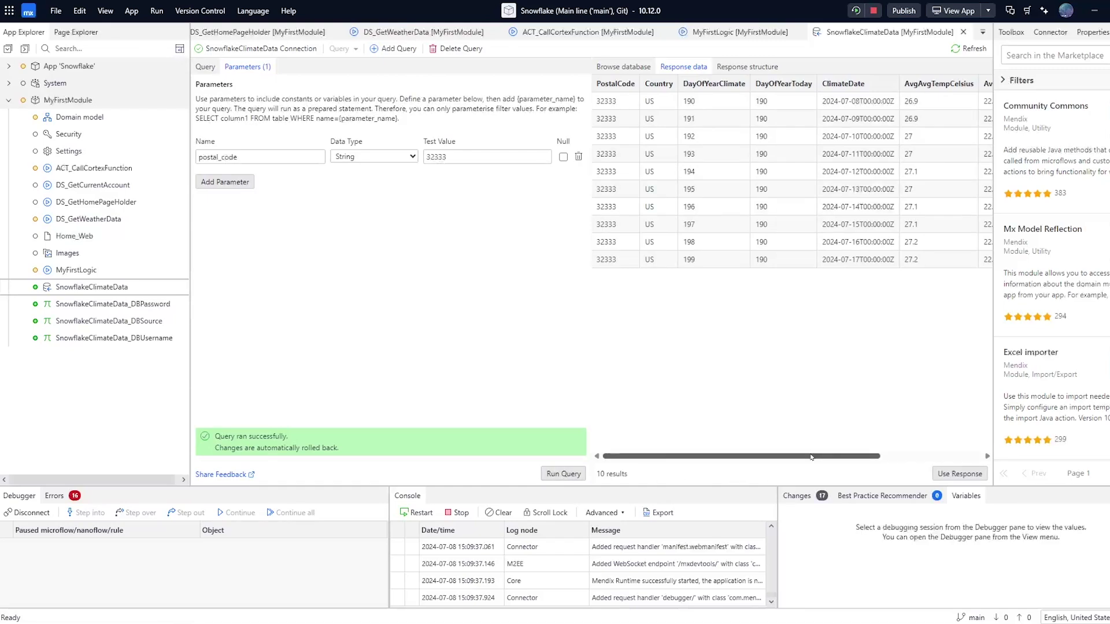
Build a CLIMATOLOGY_DAY entity from the response, dropping the STANDARD_TILE_ prefix, and save the query
{"action": "left_click_drag", "start_coordinate": [811, 458], "coordinate": [762, 456]}
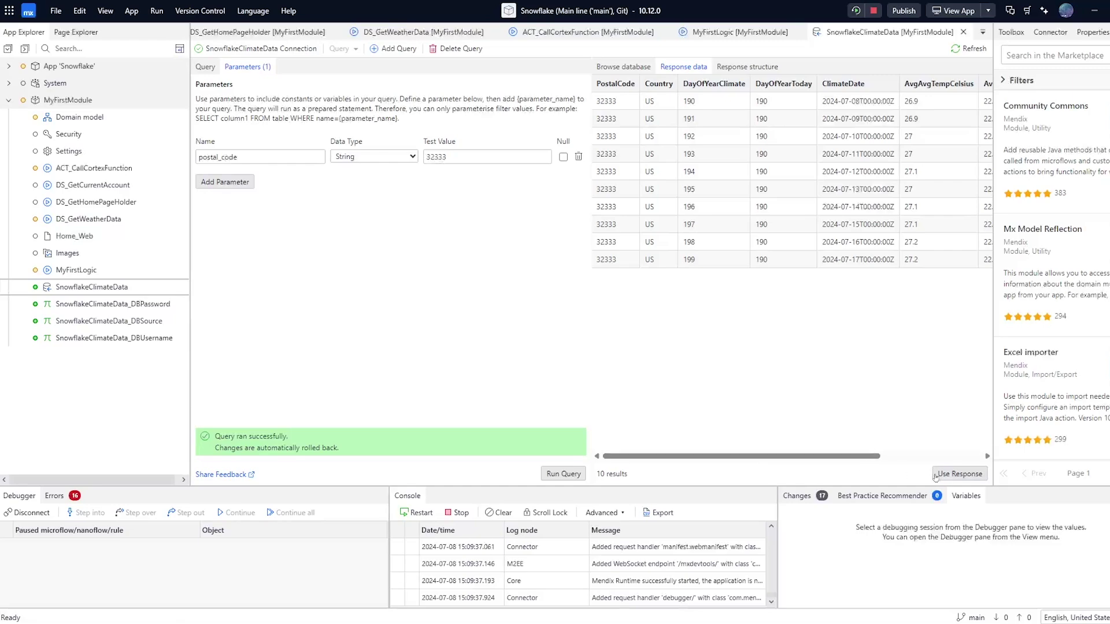
{"action": "left_click", "coordinate": [958, 474]}
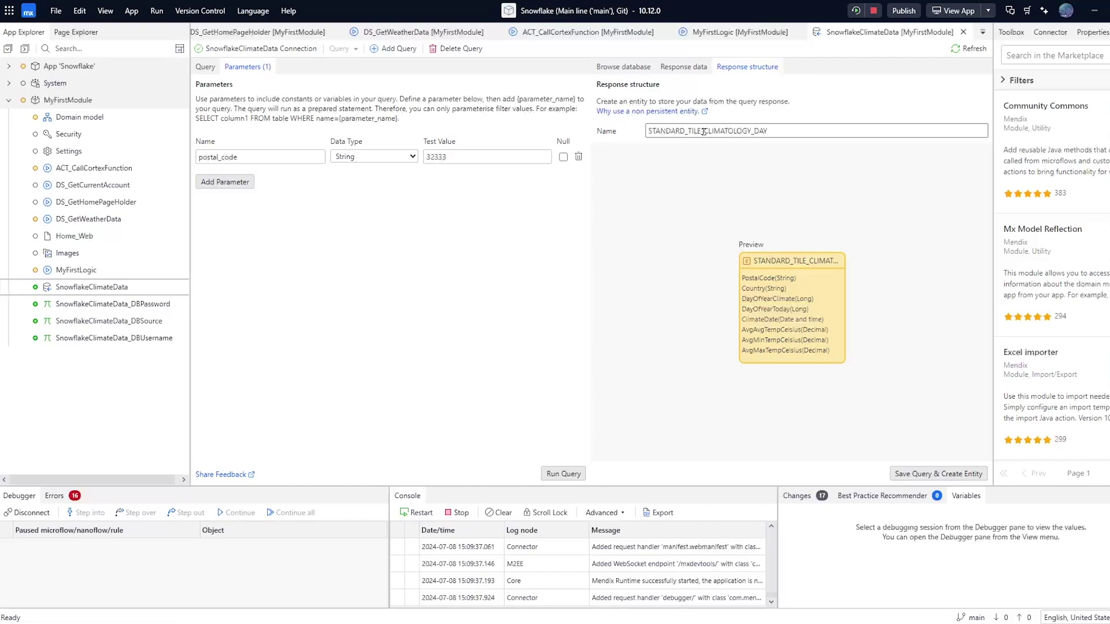
{"action": "left_click_drag", "start_coordinate": [703, 131], "coordinate": [647, 132]}
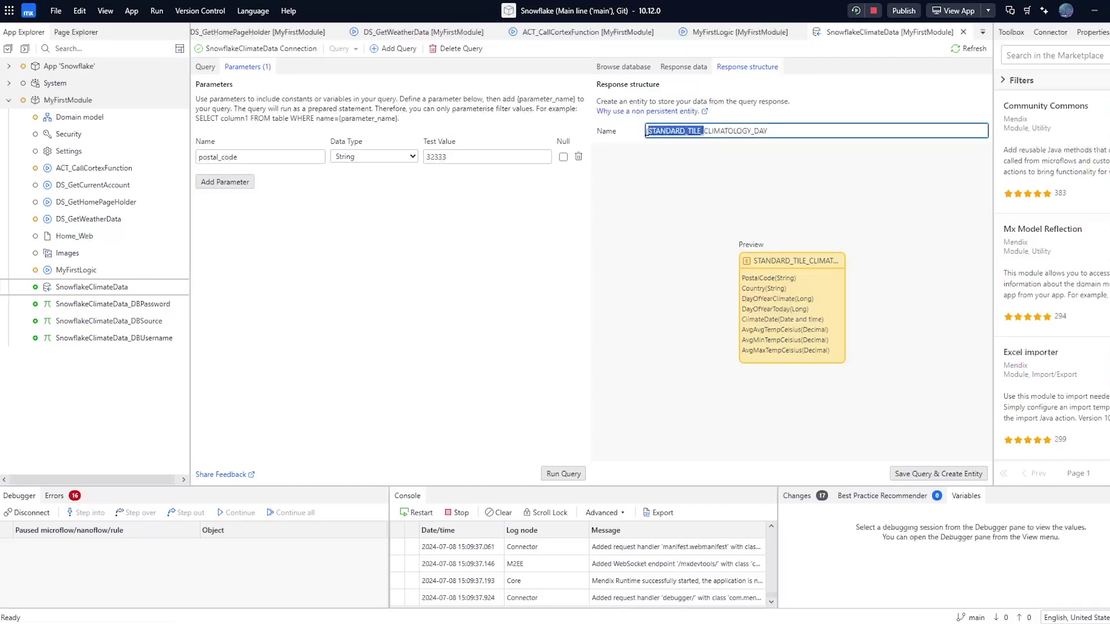
{"action": "key", "text": "BackSpace"}
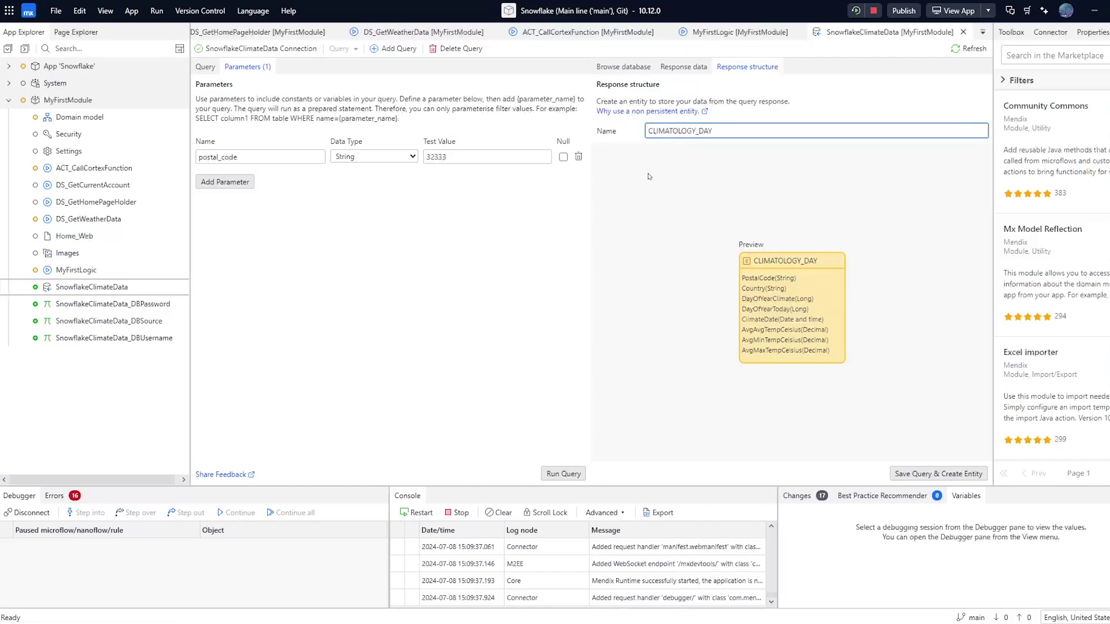
{"action": "left_click", "coordinate": [646, 176]}
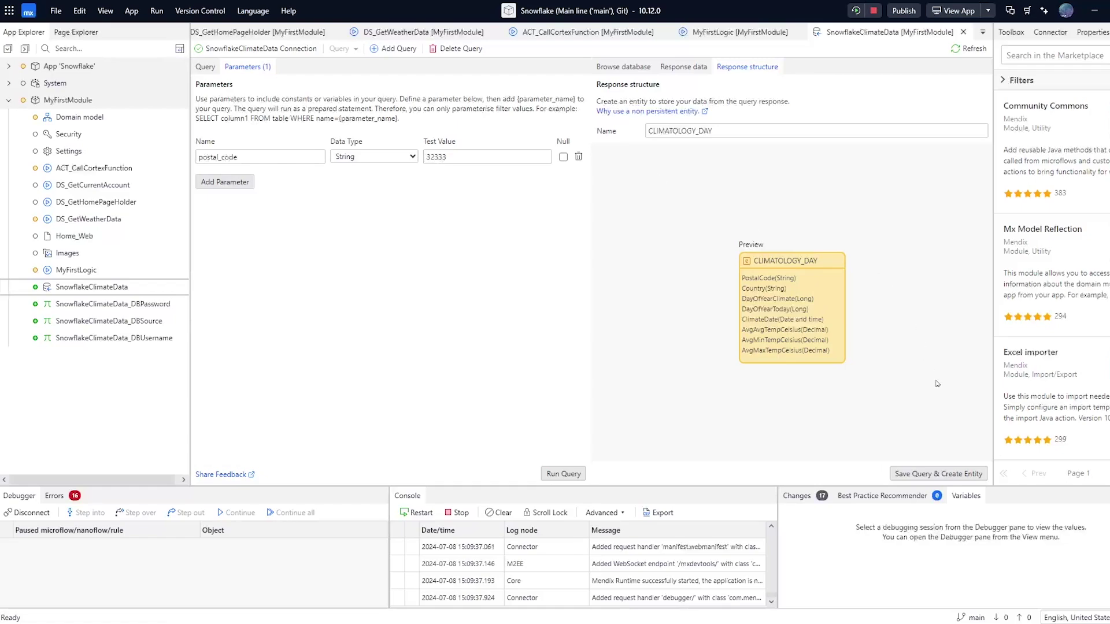
{"action": "left_click", "coordinate": [925, 475]}
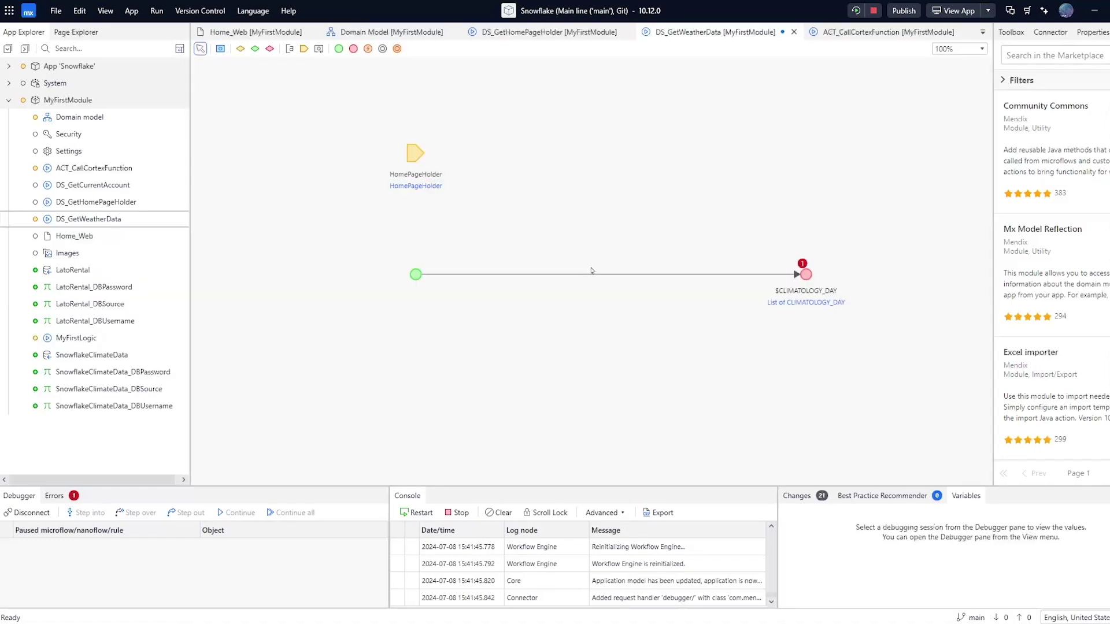
Insert a Query External Database activity on the microflow's flow line
{"action": "left_click", "coordinate": [591, 274]}
{"action": "right_click", "coordinate": [590, 275]}
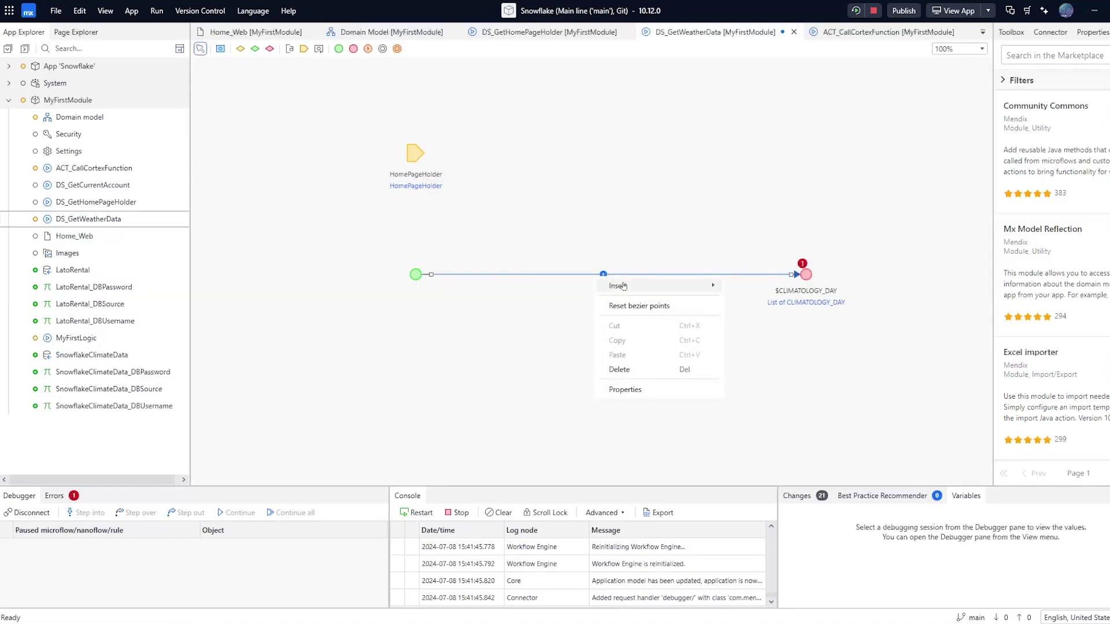
{"action": "mouse_move", "coordinate": [623, 286]}
{"action": "left_click", "coordinate": [756, 287]}
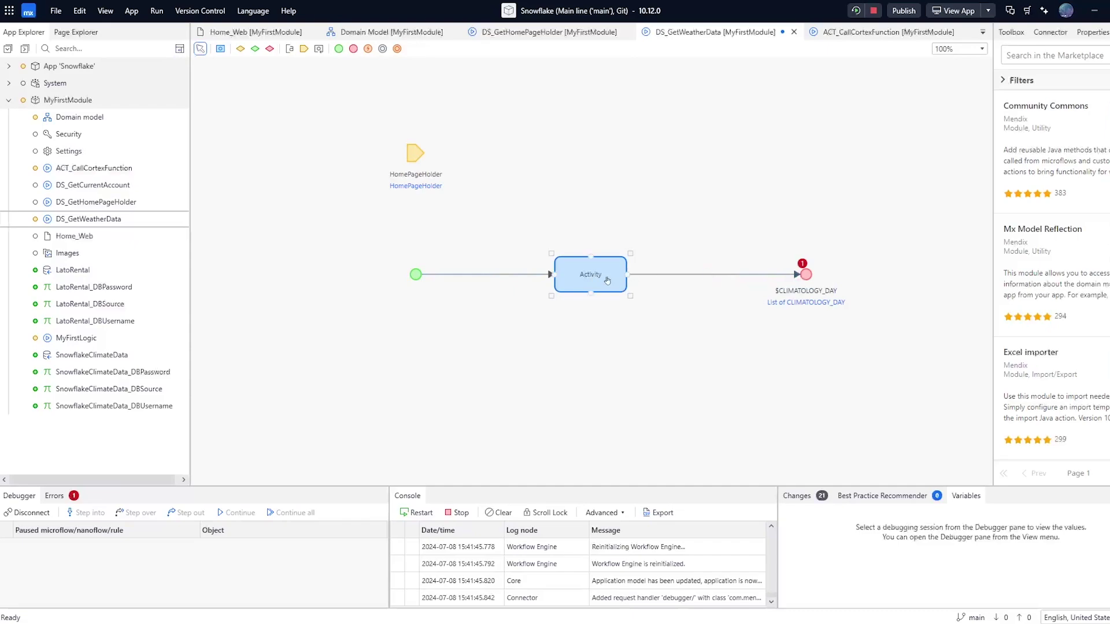
{"action": "double_click", "coordinate": [607, 281]}
{"action": "type", "text": "quer"}
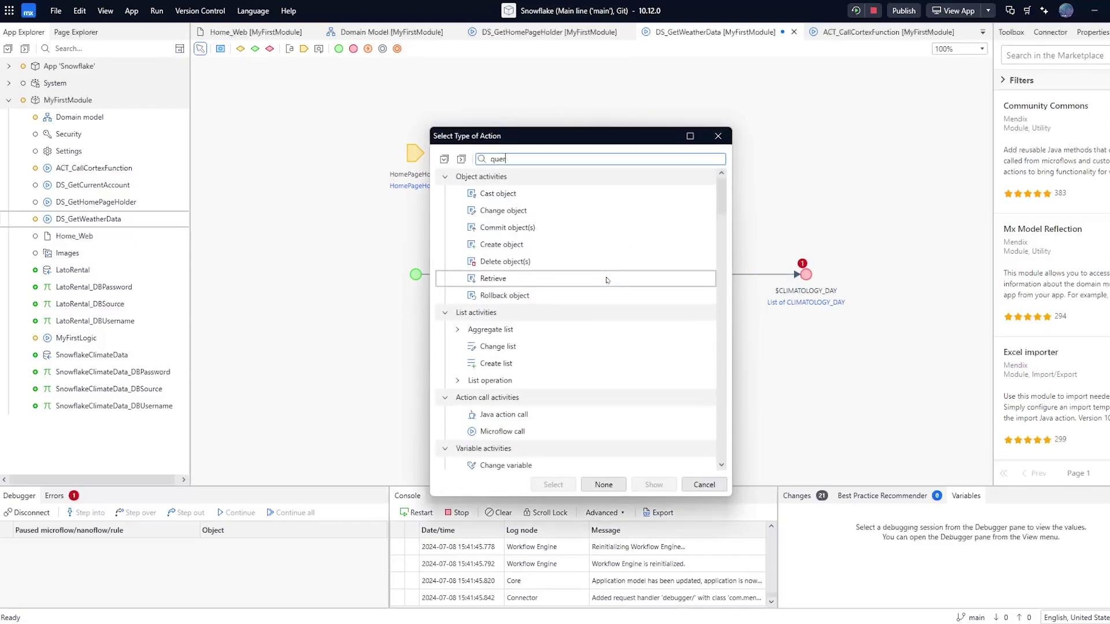
{"action": "double_click", "coordinate": [591, 194]}
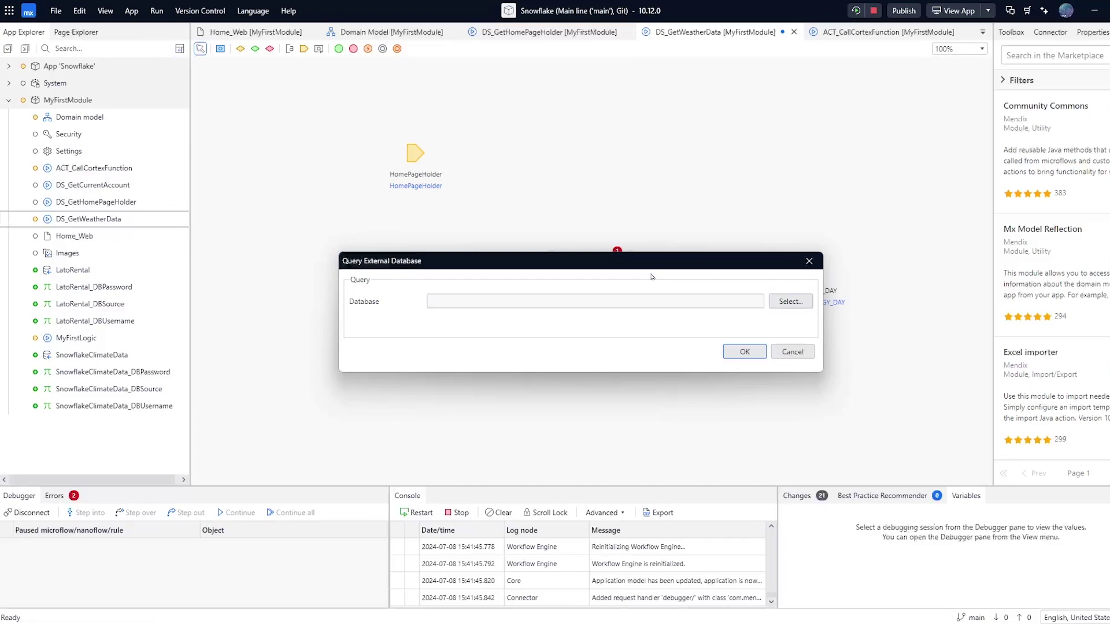
Select the SnowflakeClimateData connection and the ClimateData query for the activity
{"action": "key", "text": "Tab"}
{"action": "key", "text": "space"}
{"action": "key", "text": "Down"}
{"action": "key", "text": "Down"}
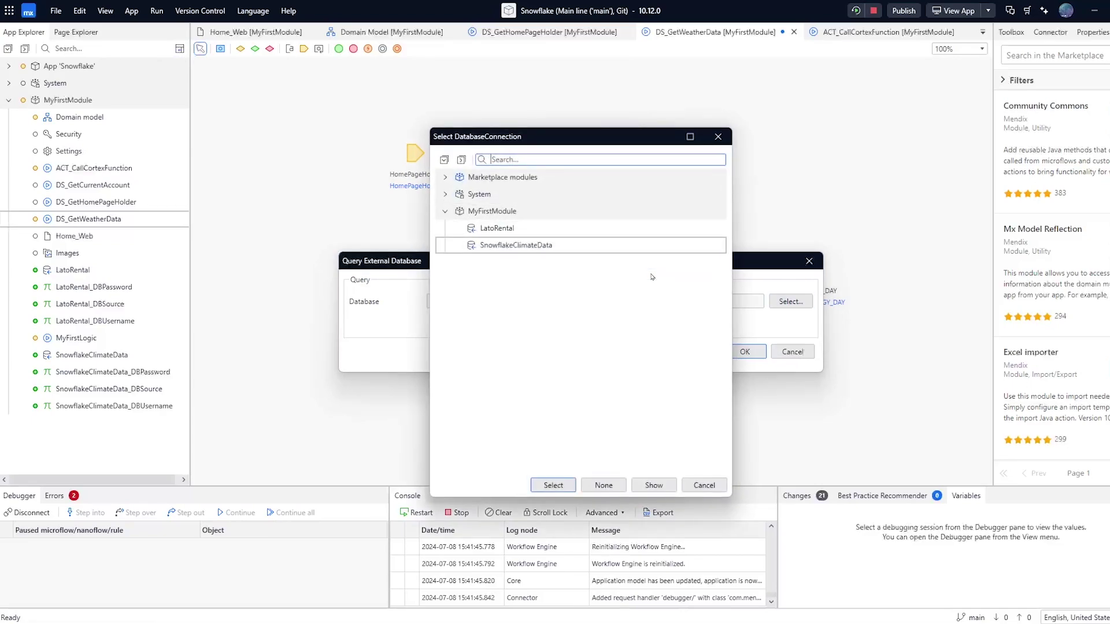
{"action": "key", "text": "Return"}
{"action": "key", "text": "Tab"}
{"action": "key", "text": "Tab"}
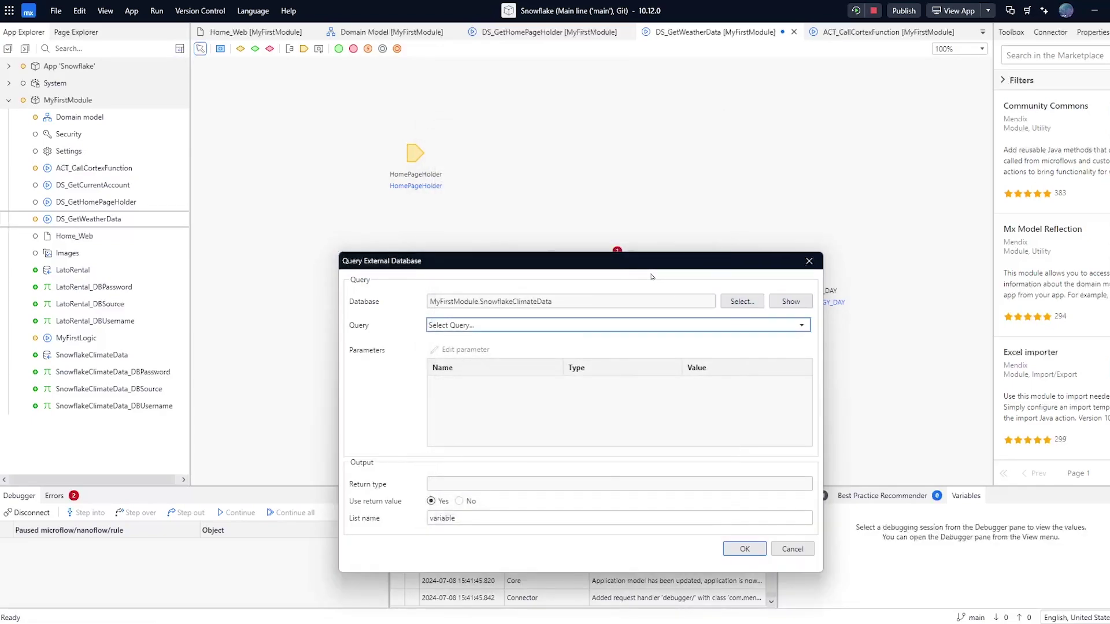
{"action": "key", "text": "Down"}
{"action": "key", "text": "Tab"}
{"action": "key", "text": "Tab"}
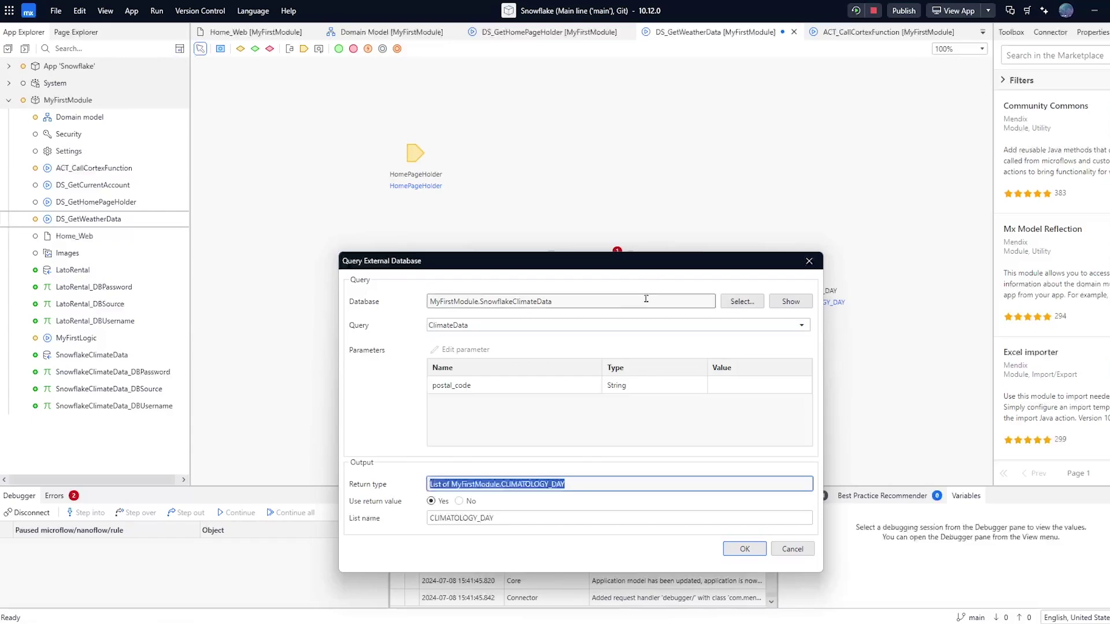
Set postal_code to '32333', confirm the activity, and update the running app with F5
{"action": "double_click", "coordinate": [638, 380]}
{"action": "type", "text": "'"}
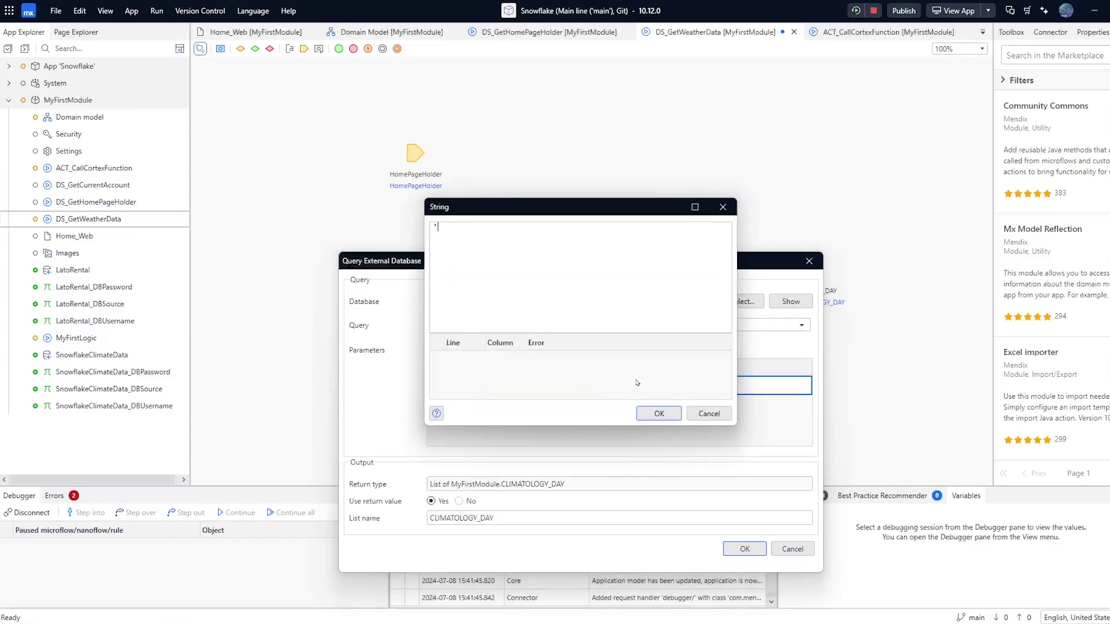
{"action": "type", "text": "32333'"}
{"action": "left_click", "coordinate": [658, 413]}
{"action": "left_click", "coordinate": [745, 549]}
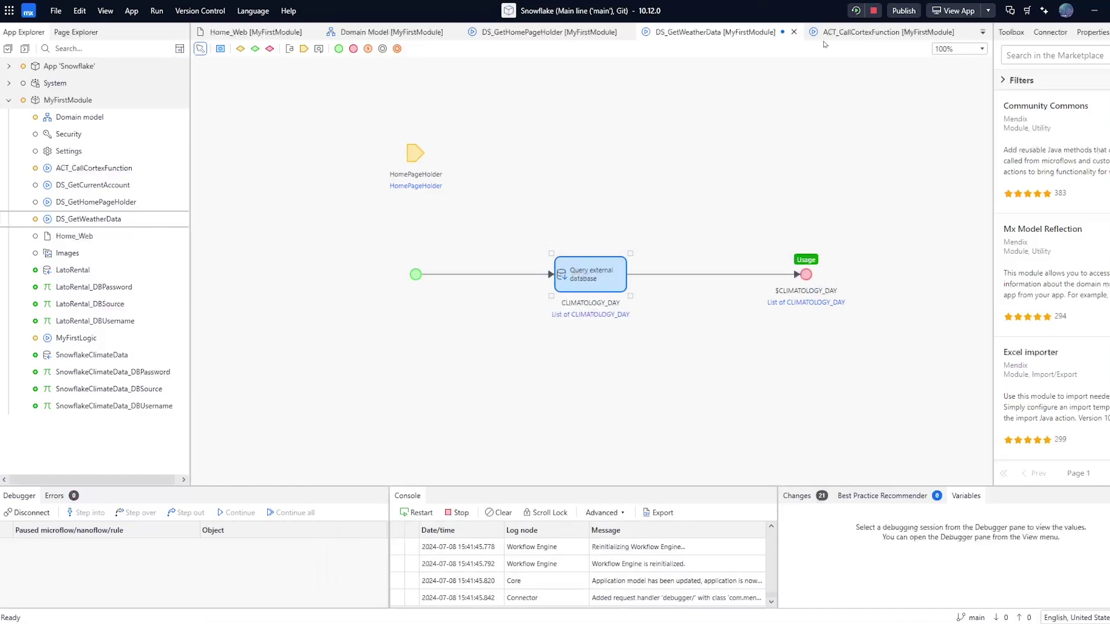
{"action": "key", "text": "F5"}
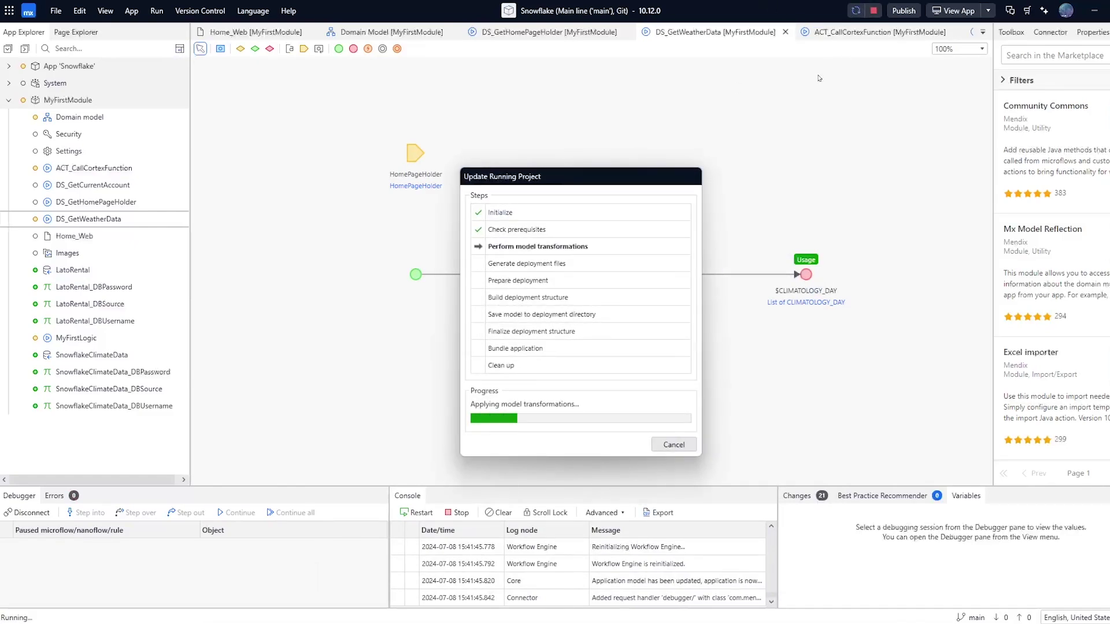
Add a breakpoint on the query activity, open the running app, and step over the query
{"action": "right_click", "coordinate": [614, 276]}
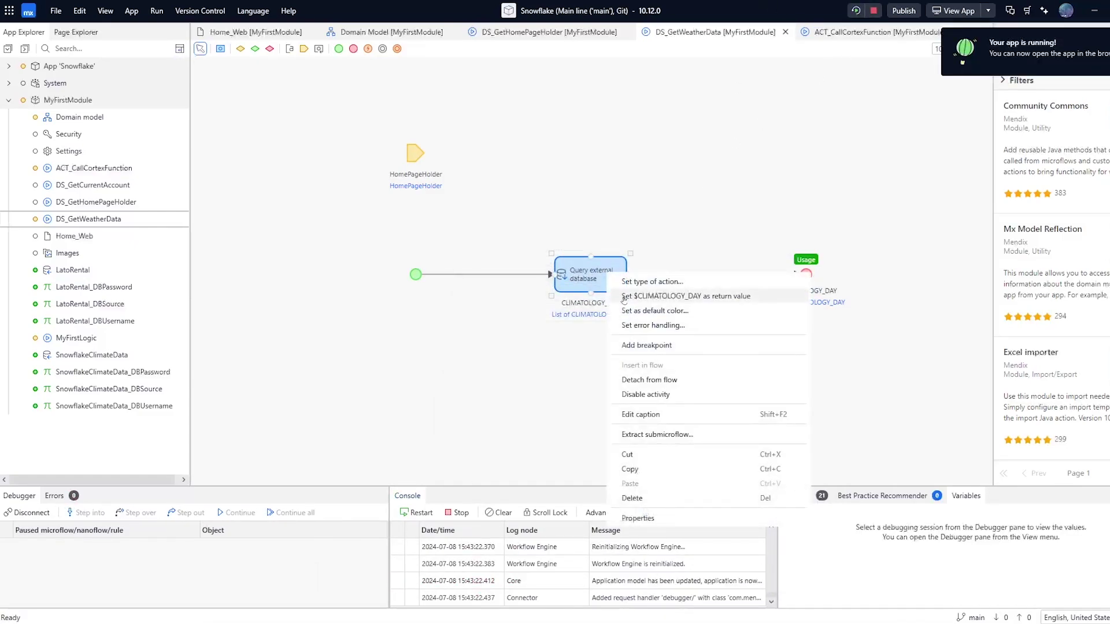
{"action": "left_click", "coordinate": [646, 345]}
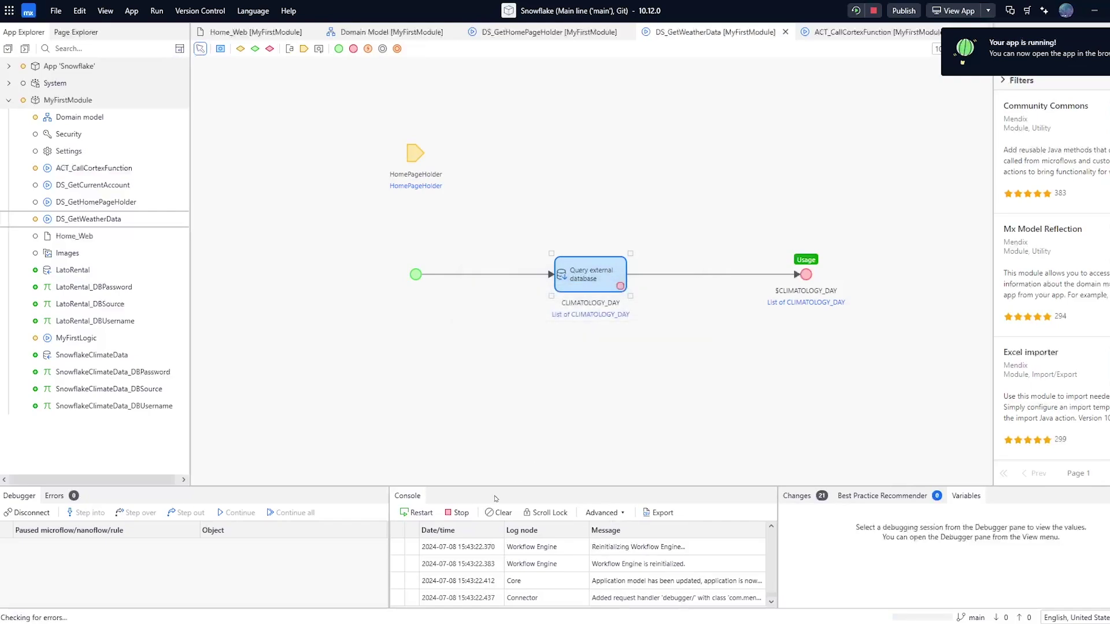
{"action": "left_click", "coordinate": [961, 12]}
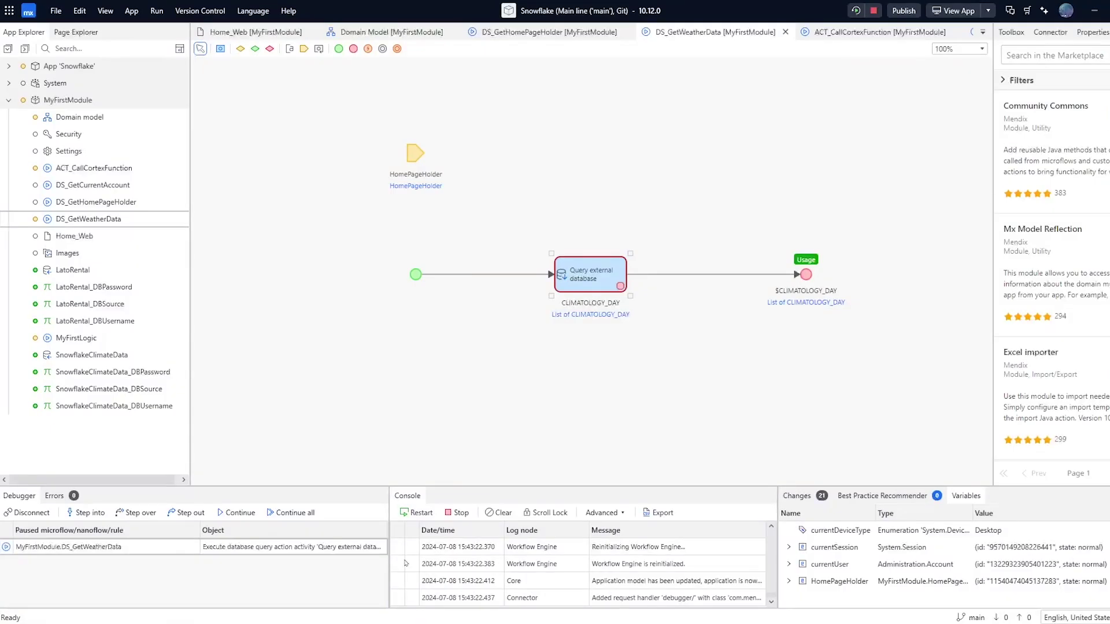
{"action": "left_click", "coordinate": [139, 512]}
Expand the CLIMATOLOGY_DAY list variable to inspect the returned records
{"action": "left_click", "coordinate": [788, 532]}
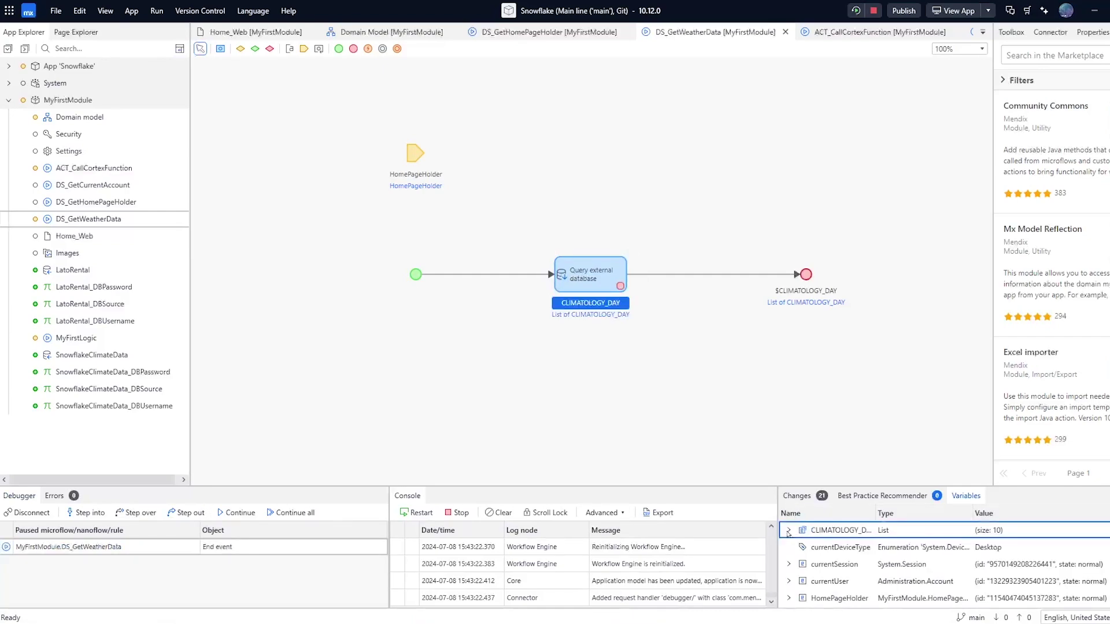
{"action": "left_click", "coordinate": [788, 530]}
{"action": "left_click", "coordinate": [801, 547]}
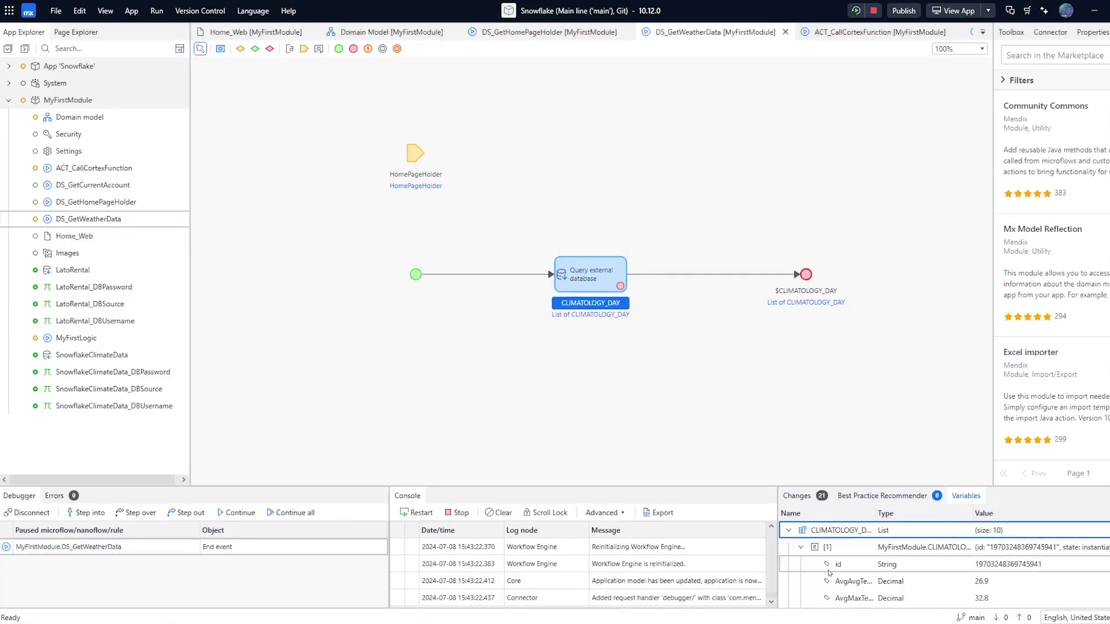
{"action": "scroll", "coordinate": [844, 585], "scroll_direction": "down", "scroll_amount": 3}
{"action": "scroll", "coordinate": [844, 585], "scroll_direction": "up", "scroll_amount": 2}
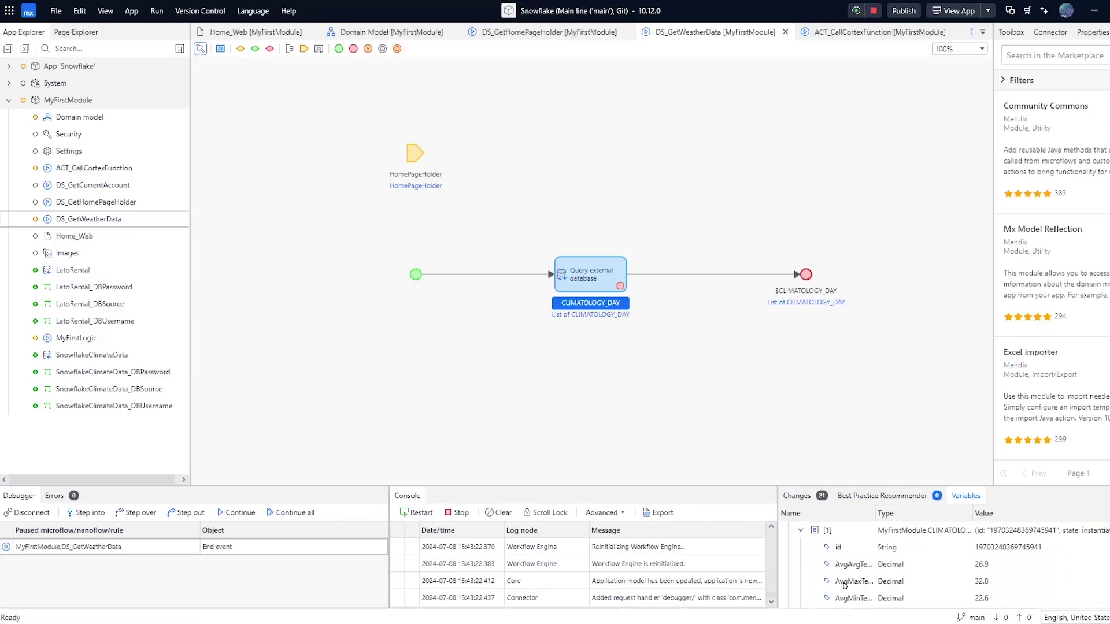
{"action": "scroll", "coordinate": [844, 586], "scroll_direction": "up", "scroll_amount": 1}
{"action": "left_click", "coordinate": [688, 393]}
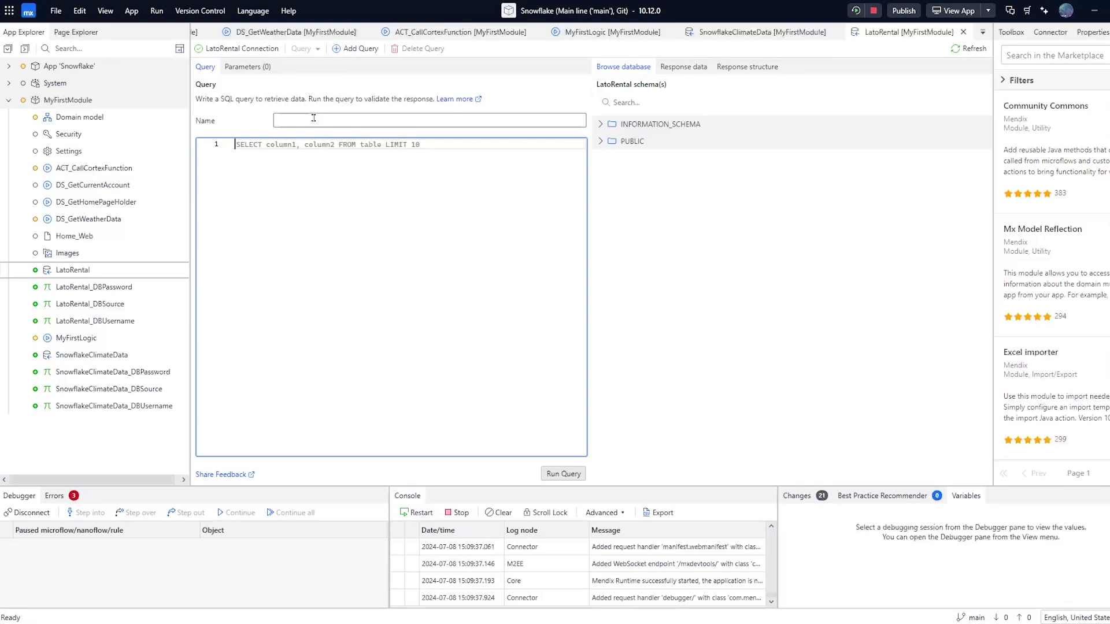
Name the new query CortexComplete and paste in the SNOWFLAKE.CORTEX.COMPLETE({p_model}, {p_text}) AS Cortex_complete SQL
{"action": "left_click", "coordinate": [85, 271]}
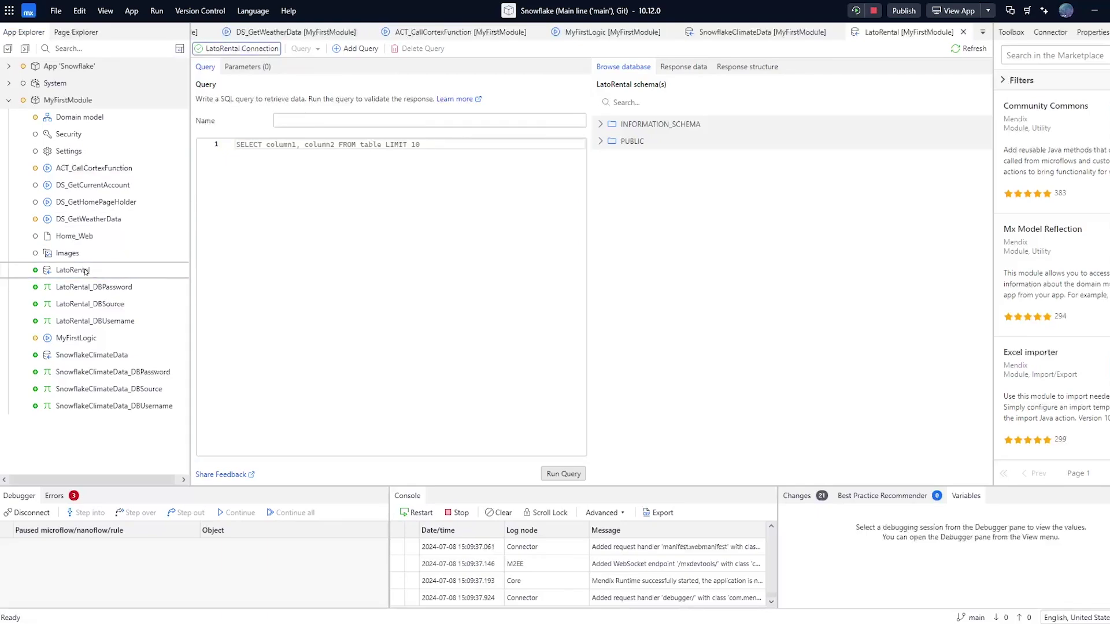
{"action": "left_click", "coordinate": [307, 164]}
{"action": "left_click", "coordinate": [317, 119]}
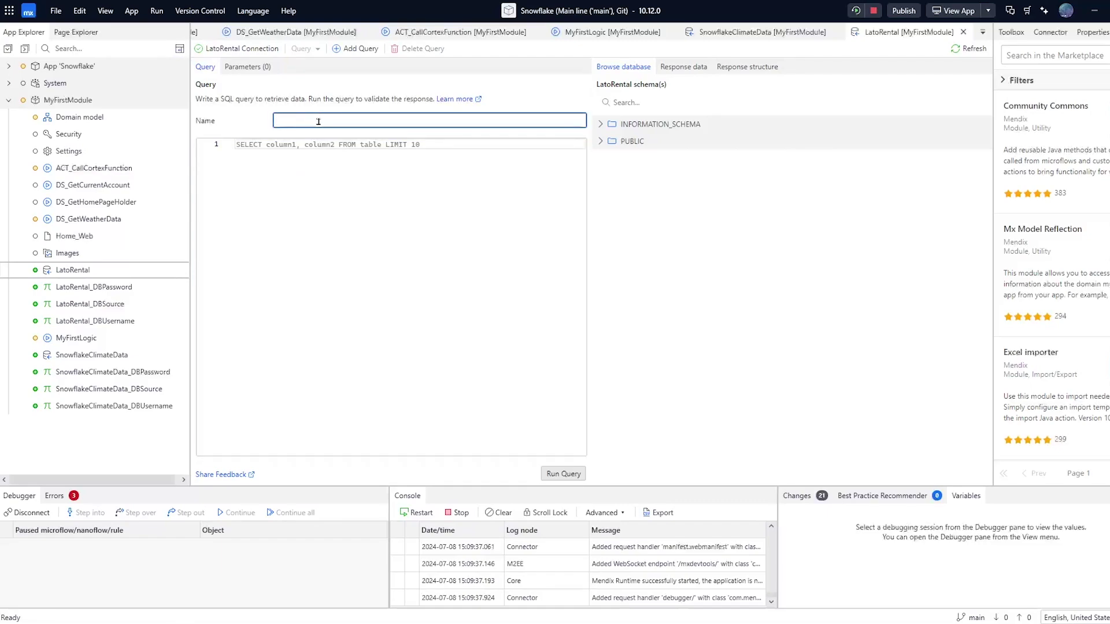
{"action": "type", "text": "CortexComplete"}
{"action": "left_click", "coordinate": [320, 168]}
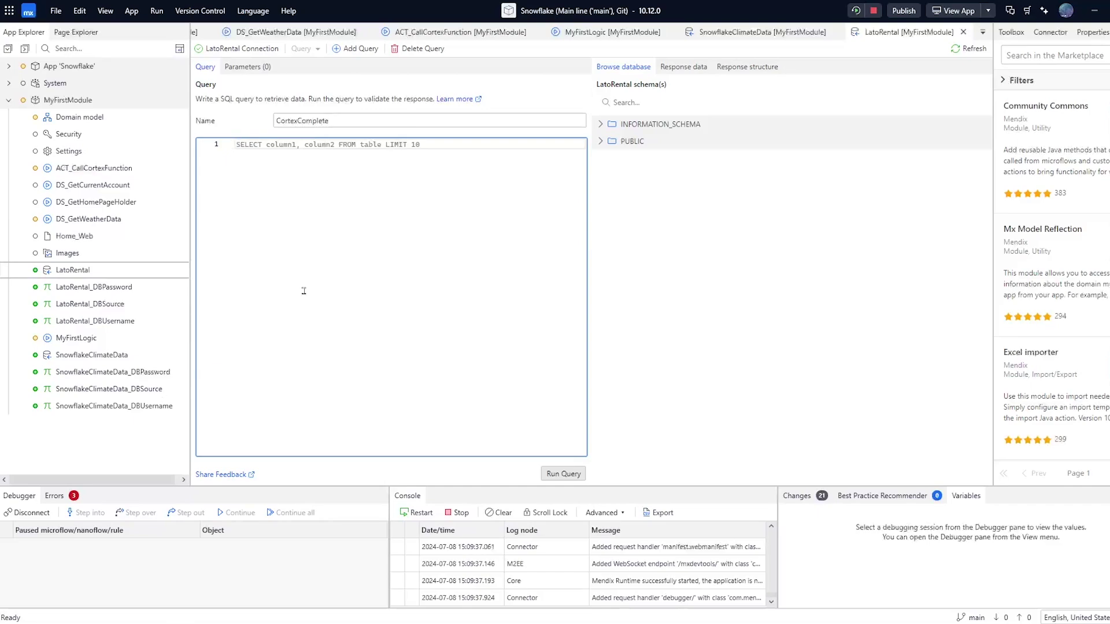
{"action": "type", "text": "SELECT SNOWFLAKE.CORTEX.COMPLETE({p_model}, {p_text}) as Cortex_complete"}
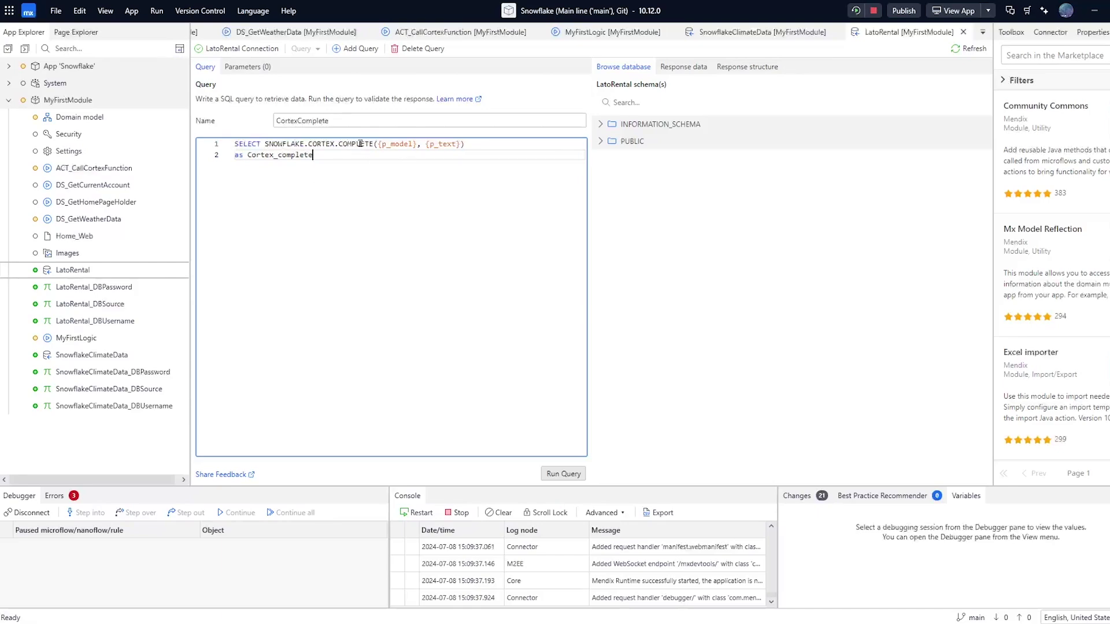
Review the query's COMPLETE function, its p_model/p_text placeholders and the Cortex_complete alias before defining parameters
{"action": "double_click", "coordinate": [360, 143]}
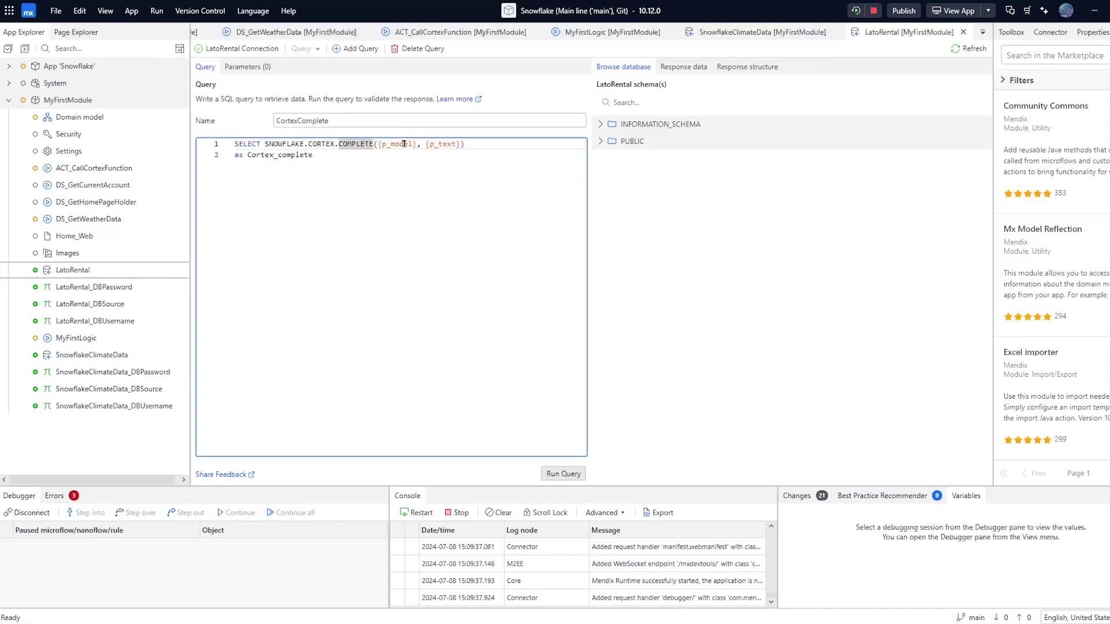
{"action": "left_click", "coordinate": [451, 143]}
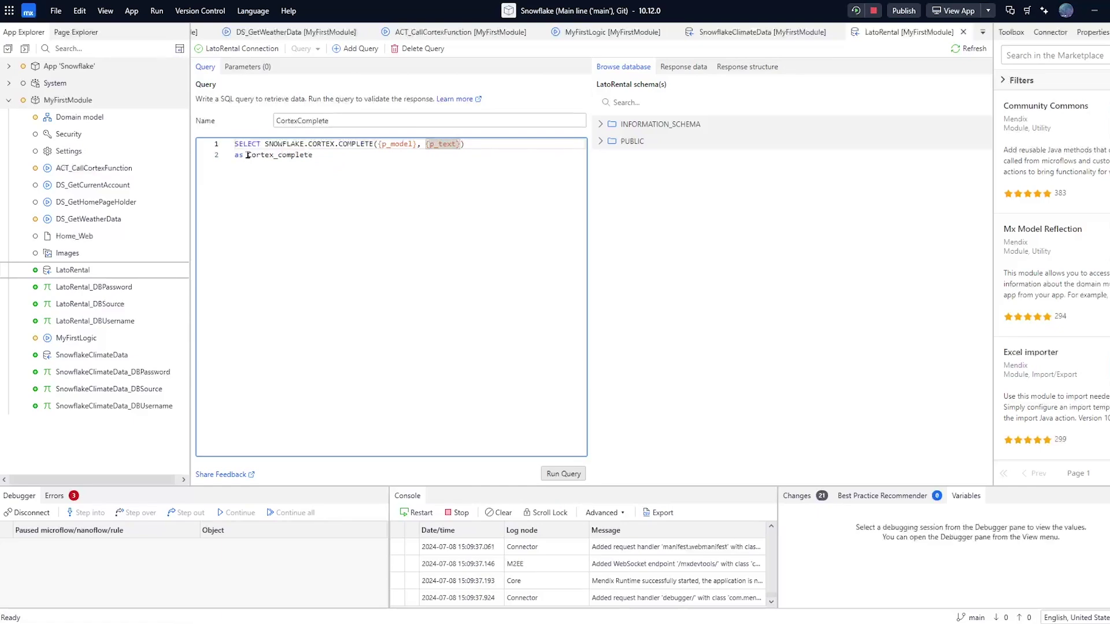
{"action": "left_click_drag", "start_coordinate": [248, 155], "coordinate": [322, 156]}
{"action": "left_click", "coordinate": [322, 155]}
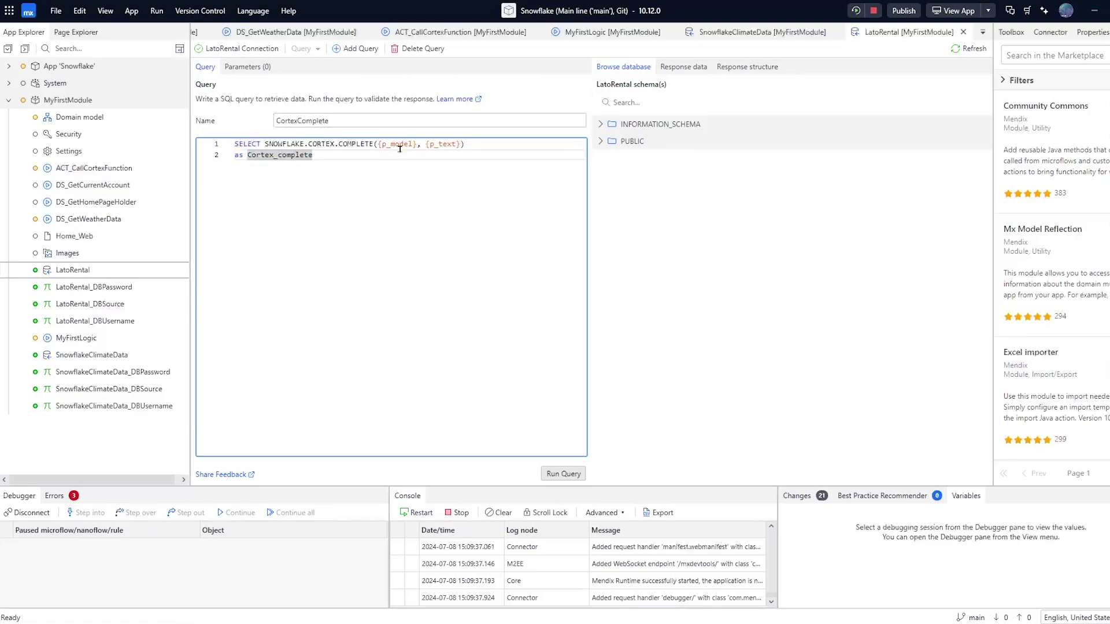
{"action": "left_click_drag", "start_coordinate": [468, 144], "coordinate": [373, 144]}
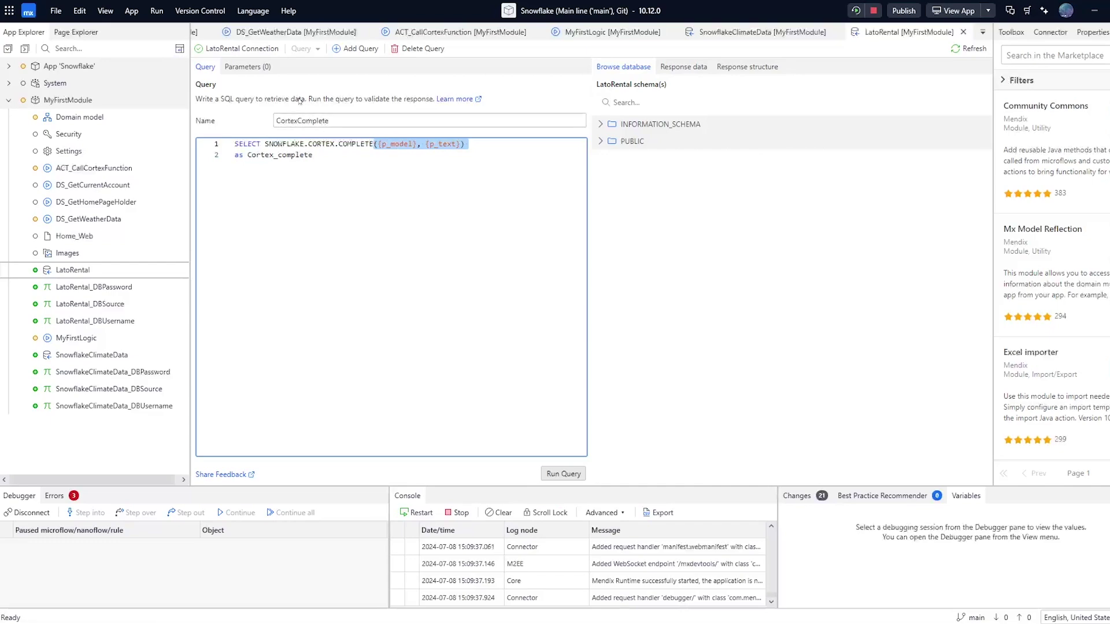
{"action": "left_click", "coordinate": [244, 66]}
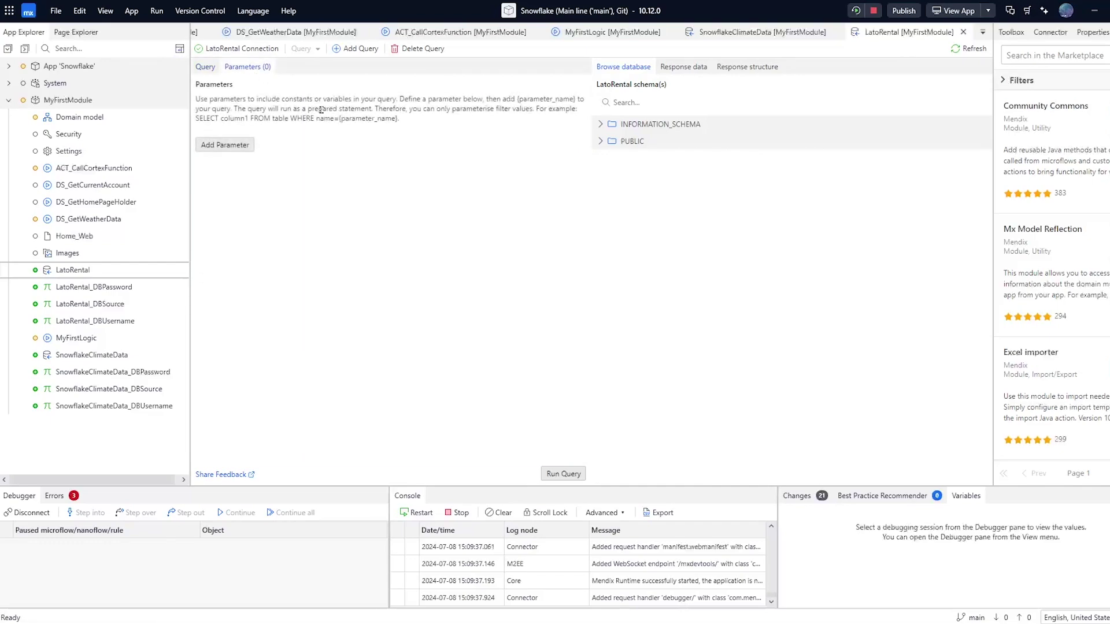
Add a query parameter p_model with test value snowflake-arctic
{"action": "left_click", "coordinate": [229, 149]}
{"action": "left_click", "coordinate": [228, 154]}
{"action": "type", "text": "p_model"}
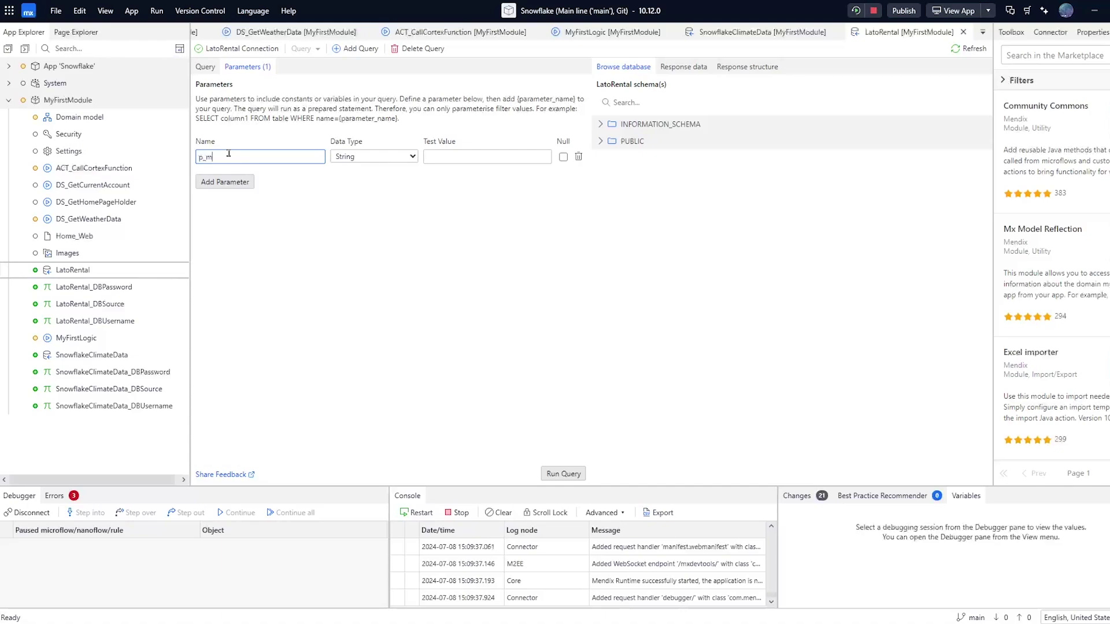
{"action": "left_click", "coordinate": [496, 156]}
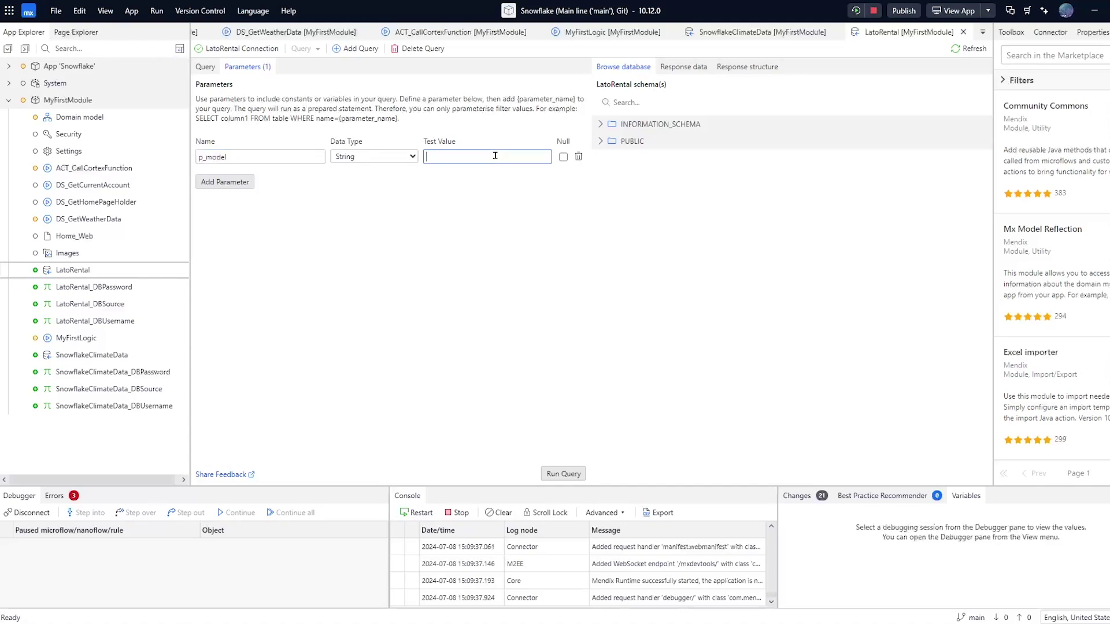
{"action": "type", "text": "snowflake-arctic"}
Add parameter p_text with test value 'Hello Cortex!' and run the query to get a Cortex reply
{"action": "left_click", "coordinate": [225, 182]}
{"action": "type", "text": "p_text"}
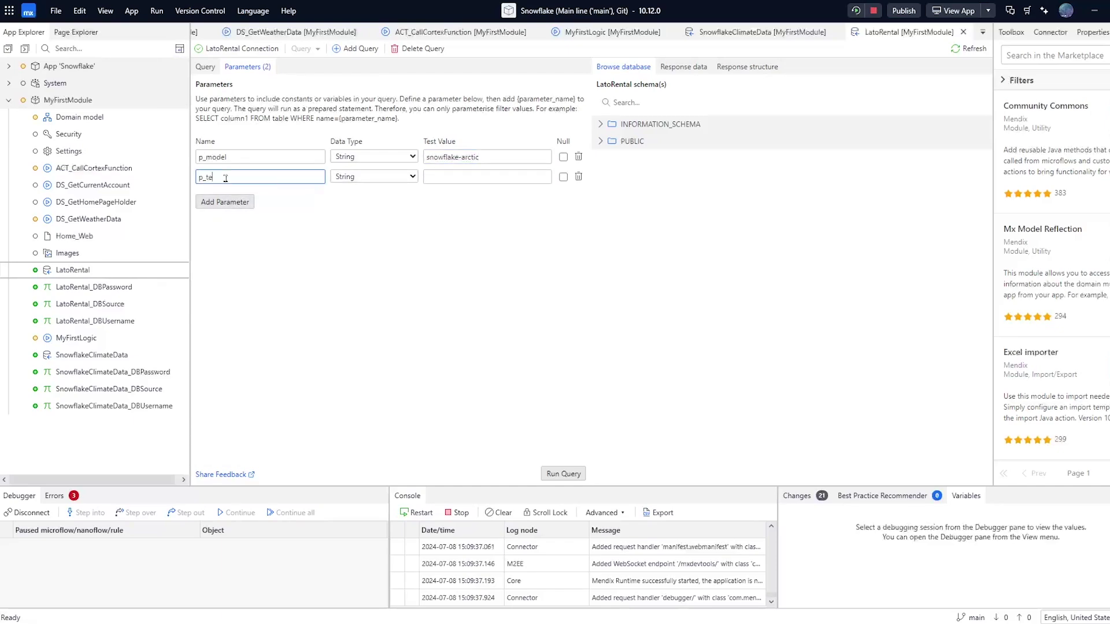
{"action": "key", "text": "Tab"}
{"action": "key", "text": "Tab"}
{"action": "type", "text": "Hello"}
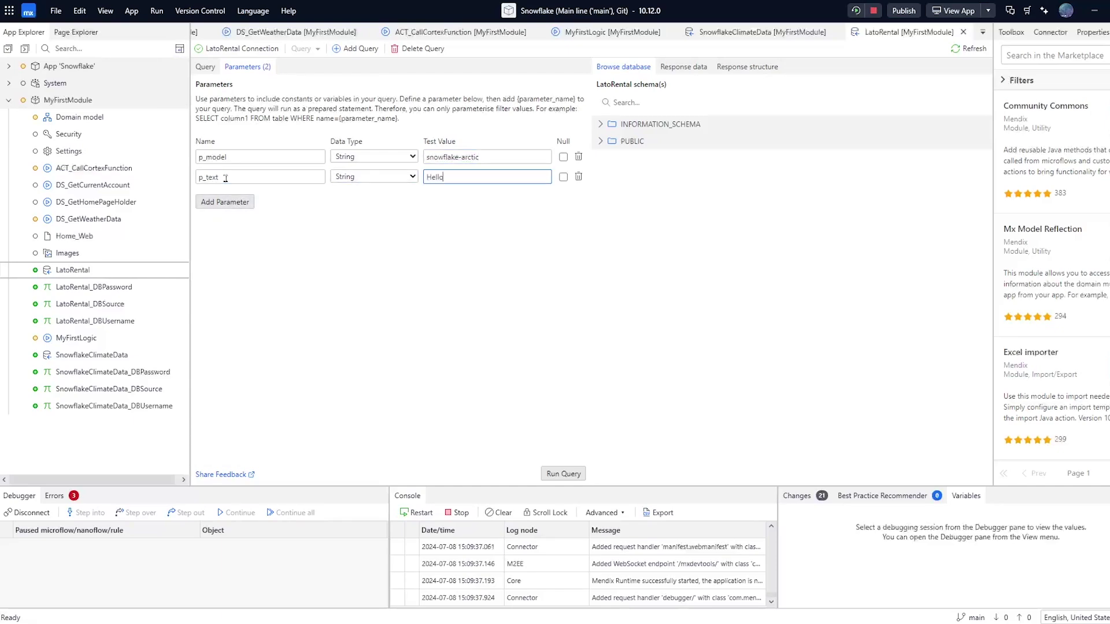
{"action": "type", "text": " Cortex!"}
{"action": "left_click", "coordinate": [316, 282]}
{"action": "left_click", "coordinate": [559, 474]}
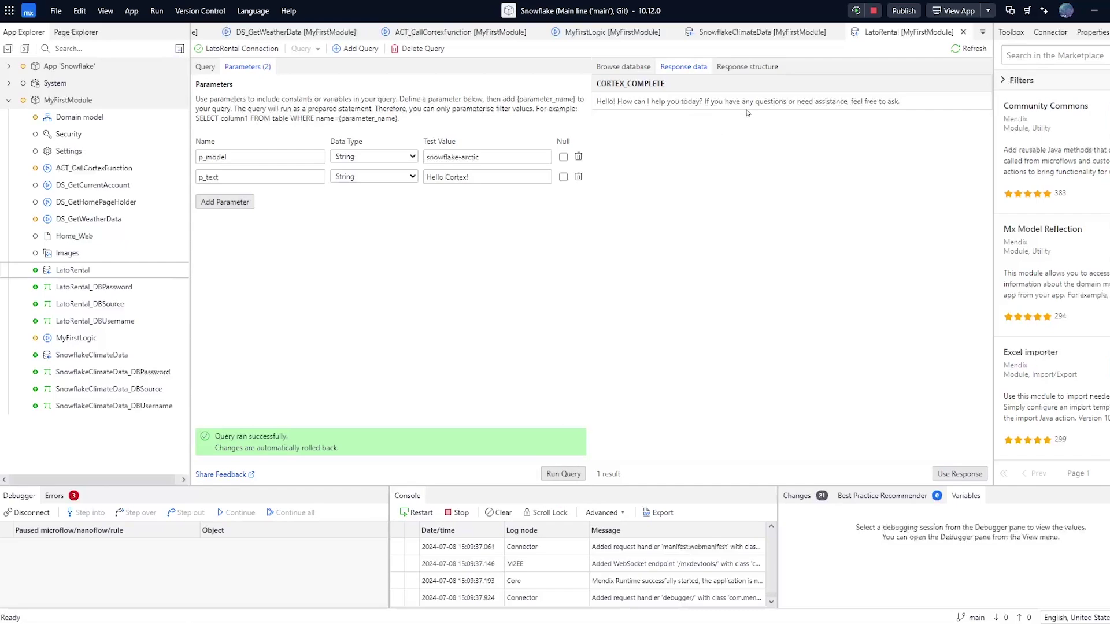
Use the response as an entity named CortexComplete, then save the query and create the entity, confirming the save
{"action": "left_click", "coordinate": [961, 473]}
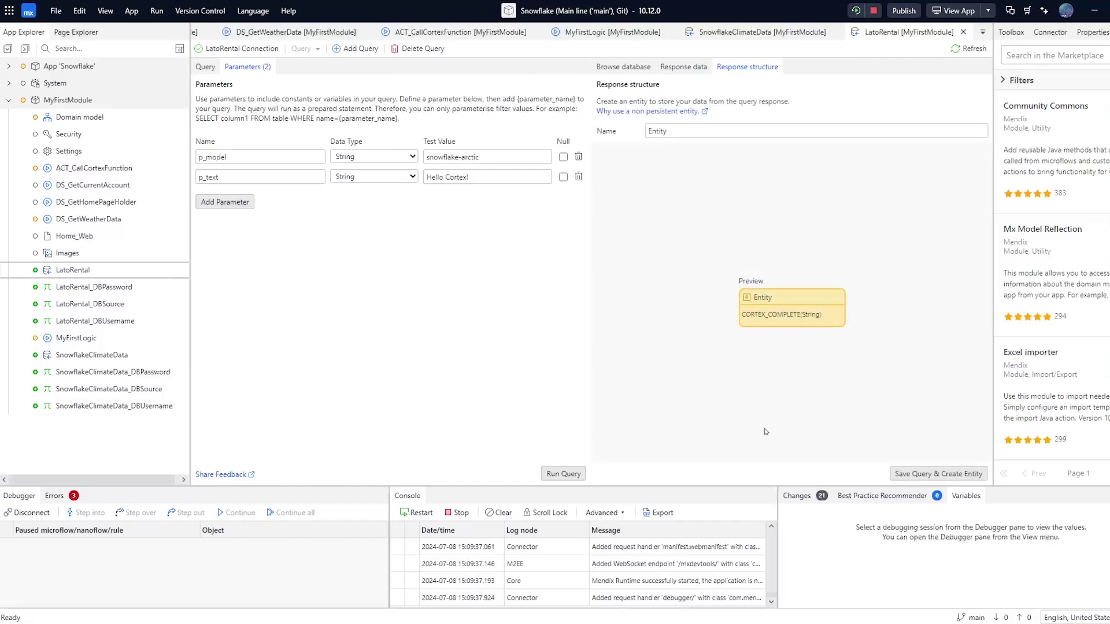
{"action": "double_click", "coordinate": [675, 130]}
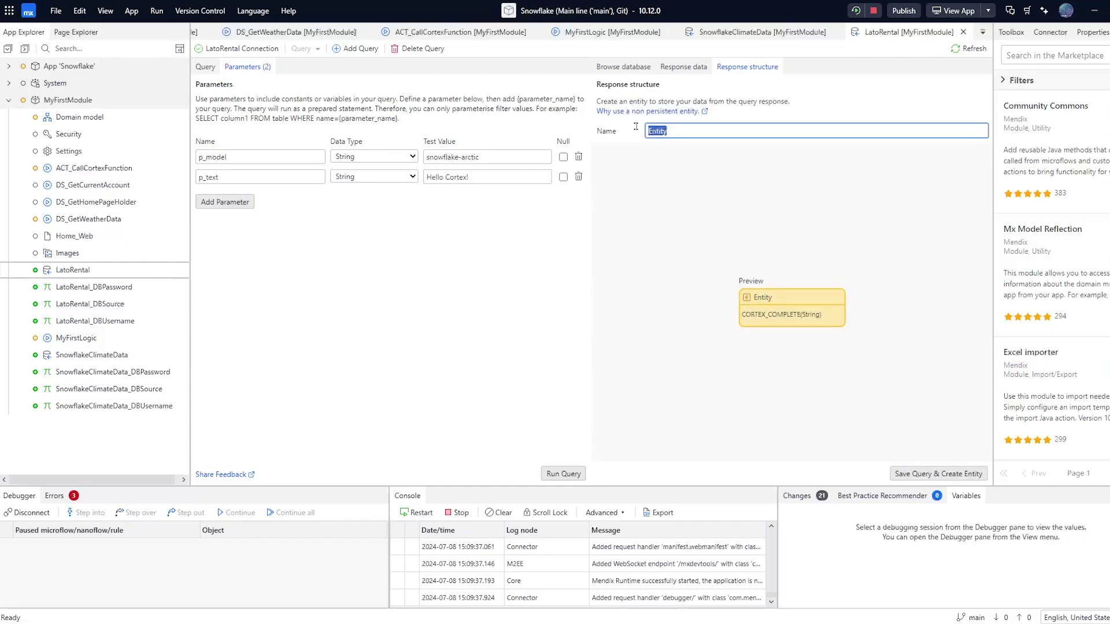
{"action": "type", "text": "CortexComplete"}
{"action": "left_click", "coordinate": [812, 248]}
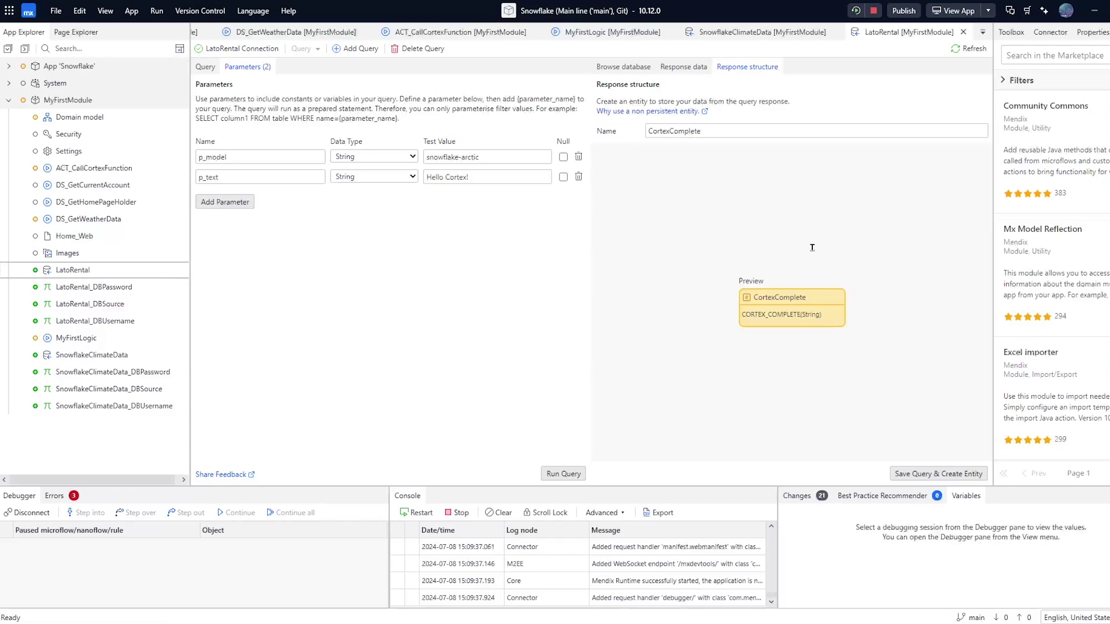
{"action": "left_click", "coordinate": [925, 476]}
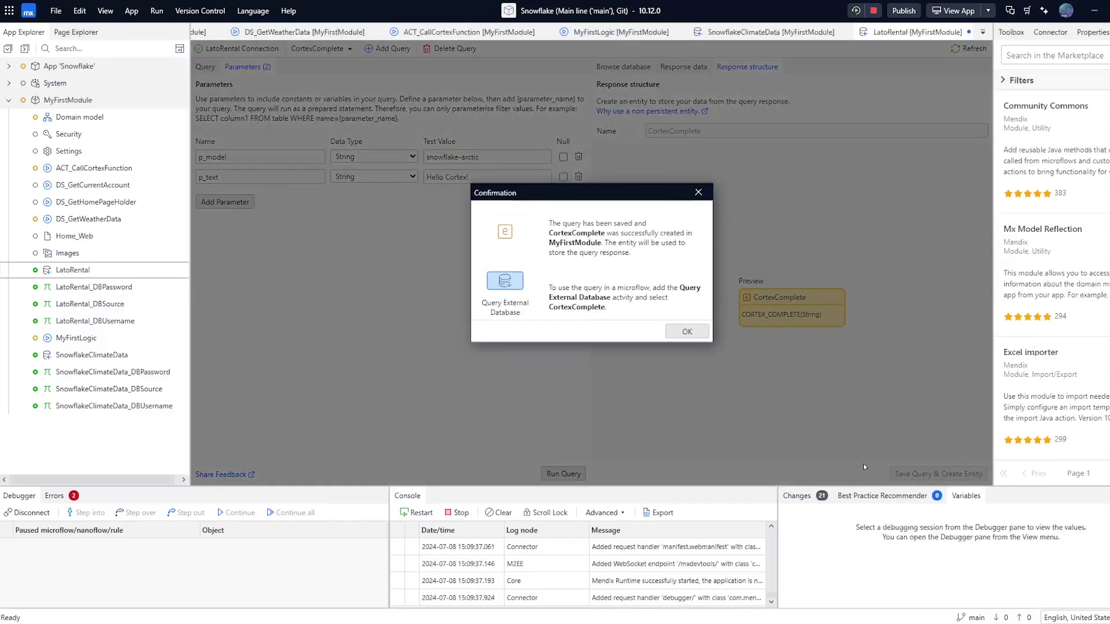
{"action": "left_click", "coordinate": [687, 332]}
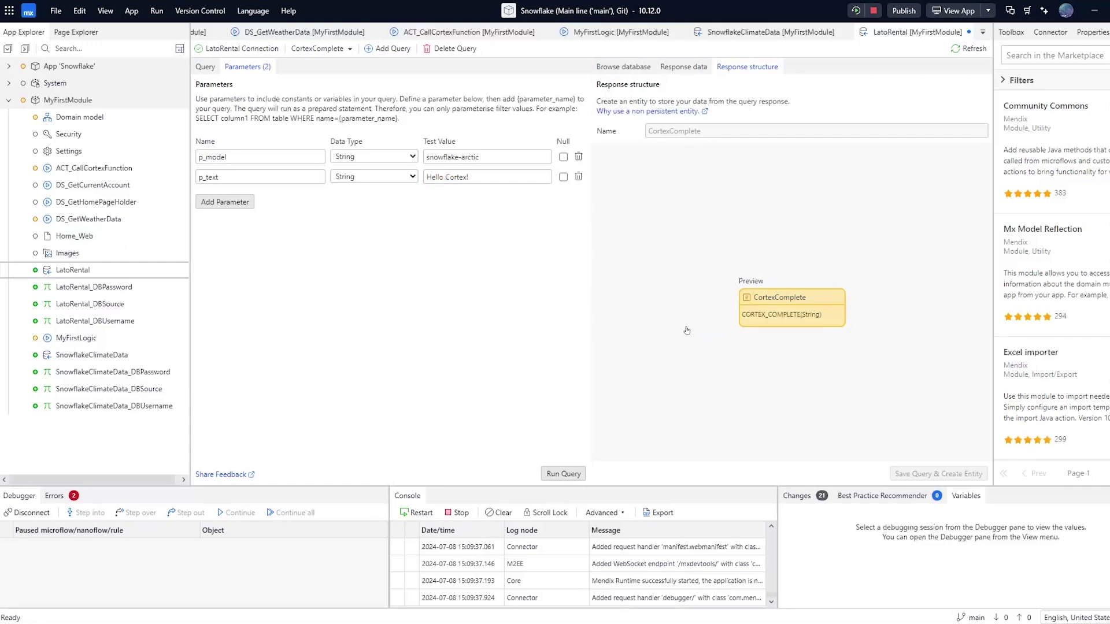